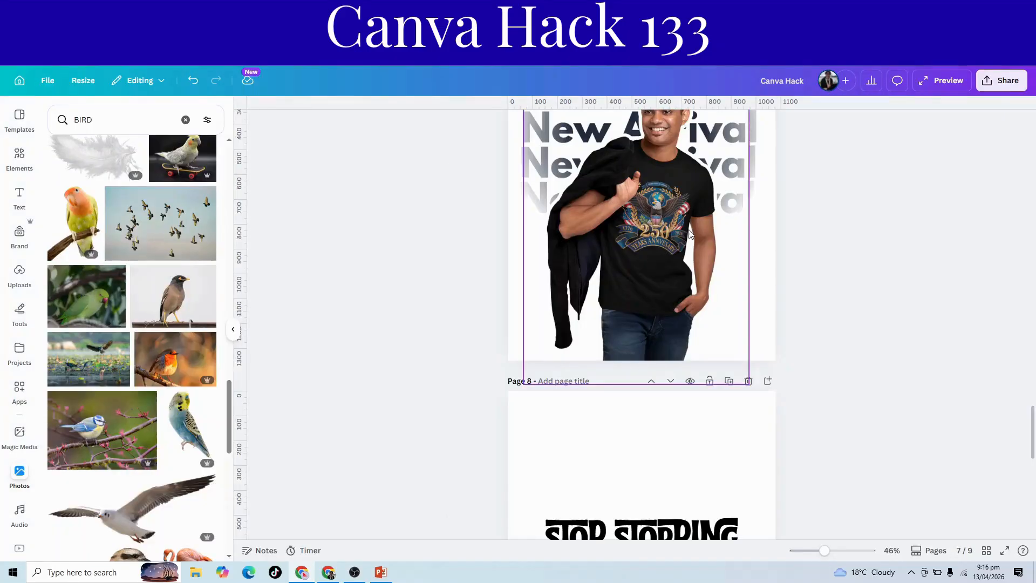
pyautogui.scroll(-4, 642, 363)
pyautogui.moveTo(452, 216); pyautogui.dragTo(703, 354)
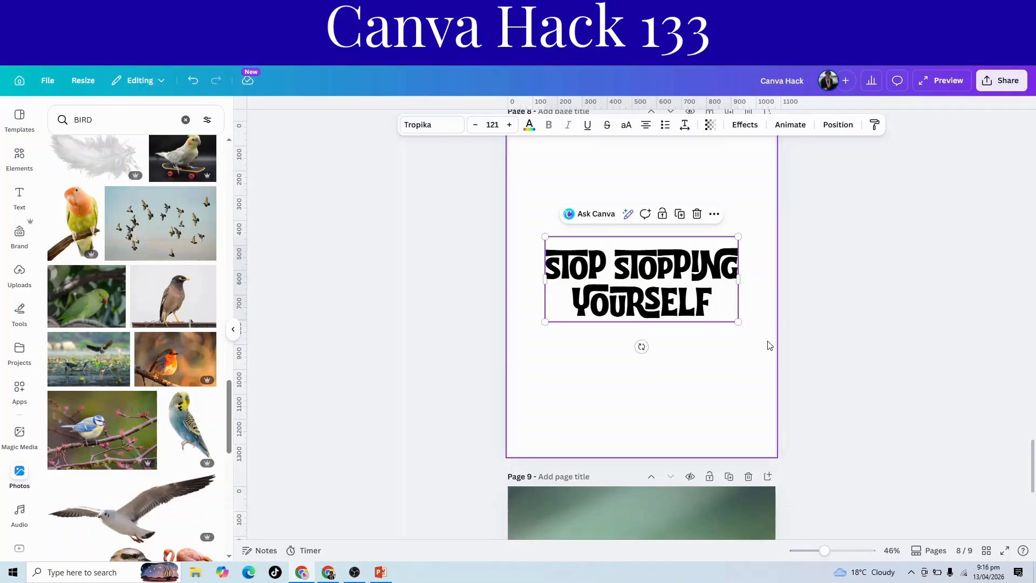
pyautogui.scroll(-5, 768, 343)
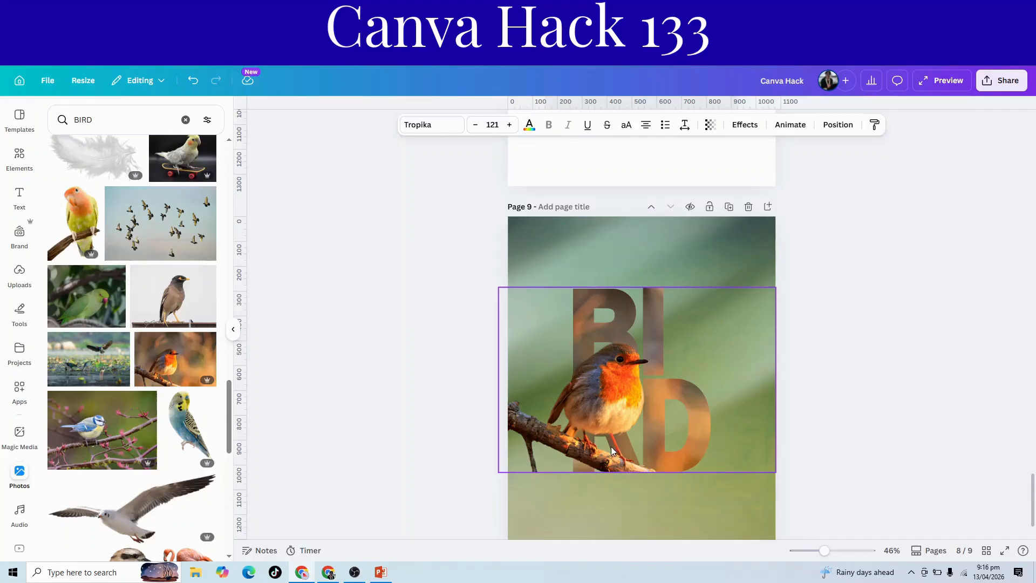
pyautogui.click(871, 448)
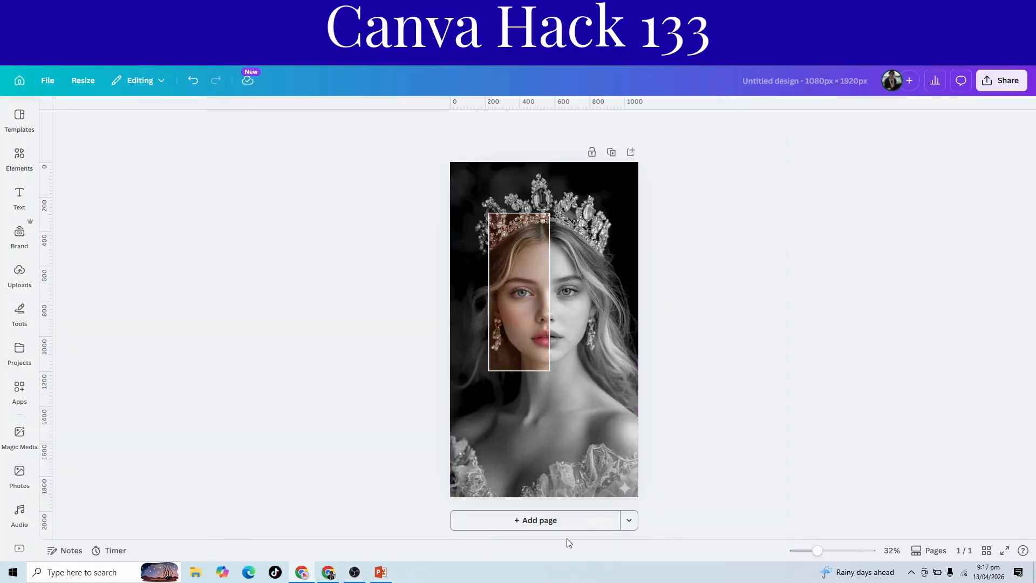
# Step: Add a second page and place the uploaded portrait of the crowned woman on it, enlarged to cover the full page
pyautogui.click(563, 522)
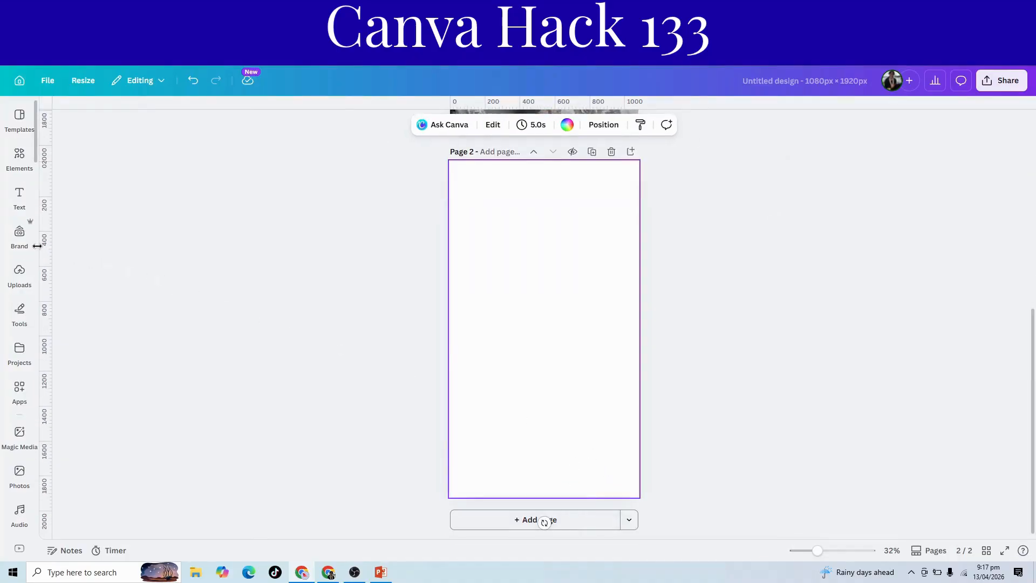
pyautogui.click(21, 237)
pyautogui.click(20, 278)
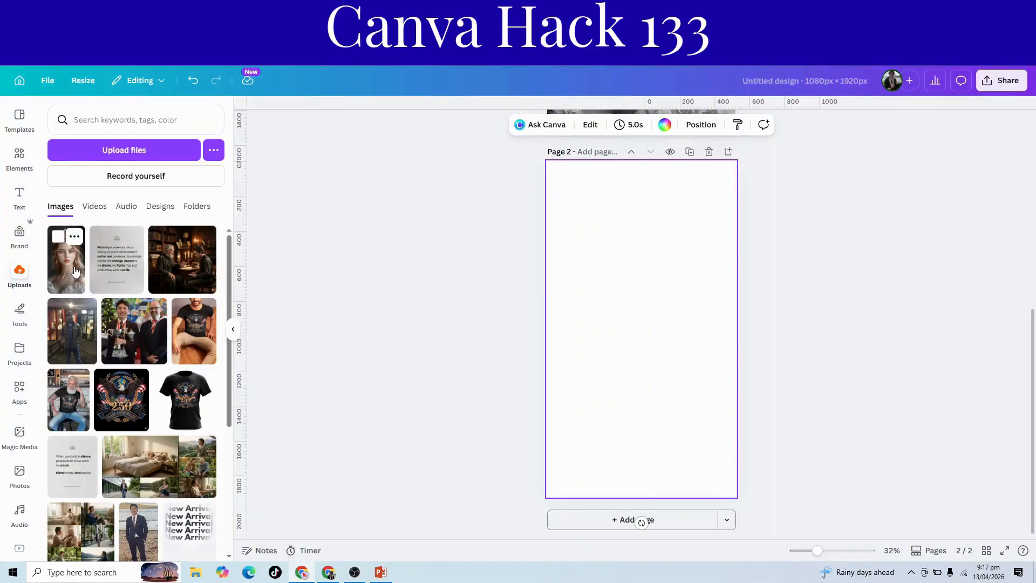
pyautogui.click(74, 271)
pyautogui.moveTo(628, 360); pyautogui.dragTo(578, 274)
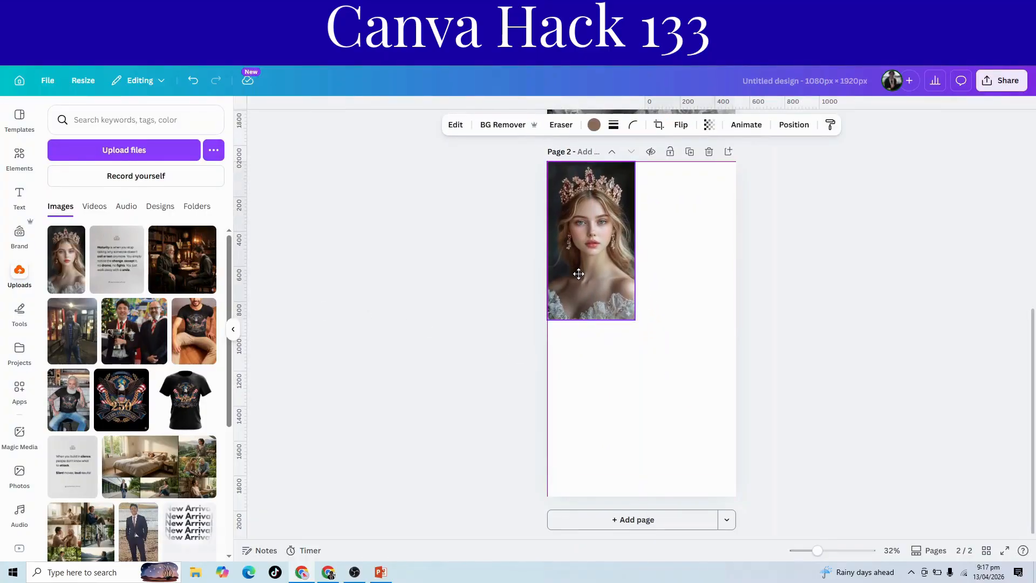
pyautogui.moveTo(635, 319); pyautogui.dragTo(725, 507)
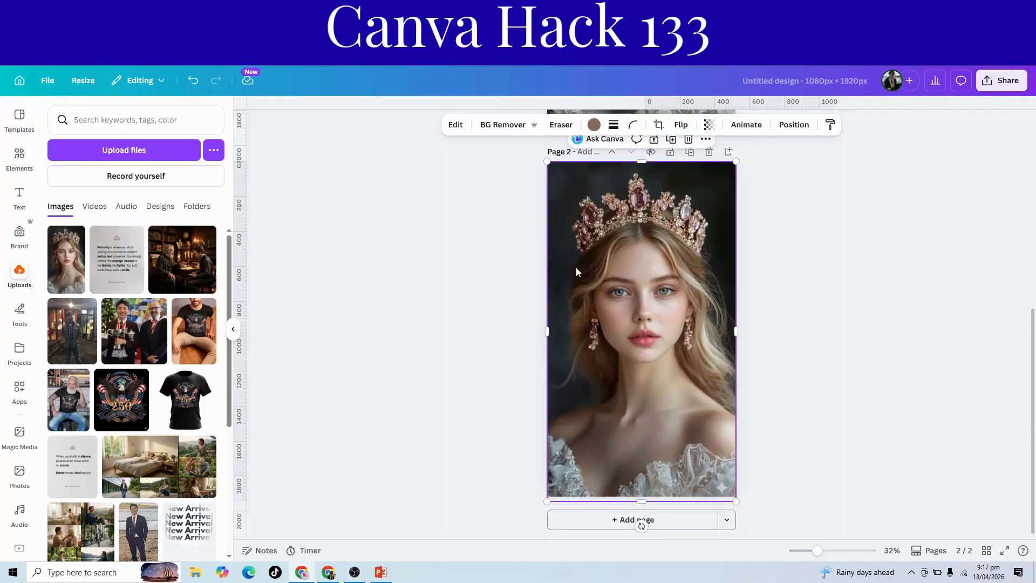
# Step: Turn the page 2 portrait black and white by setting its saturation to -100 and its blacks to 43
pyautogui.click(455, 125)
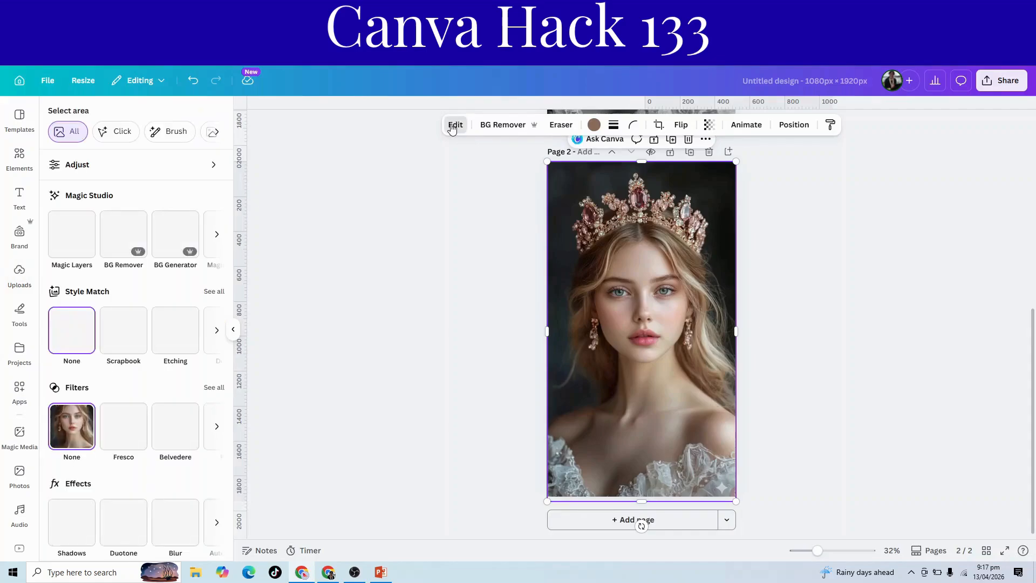
pyautogui.click(189, 195)
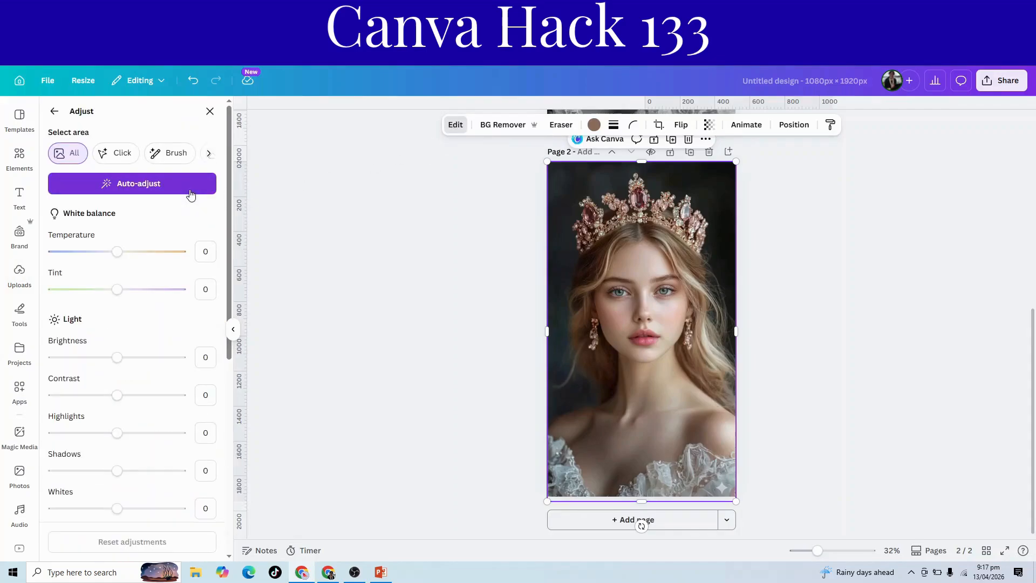
pyautogui.scroll(-5, 132, 482)
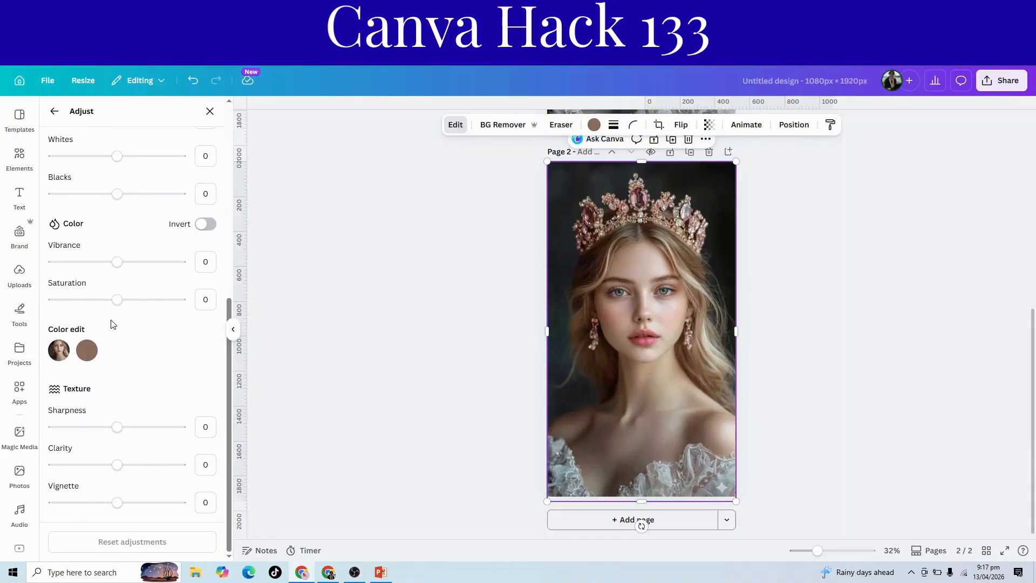
pyautogui.moveTo(117, 299); pyautogui.dragTo(44, 304)
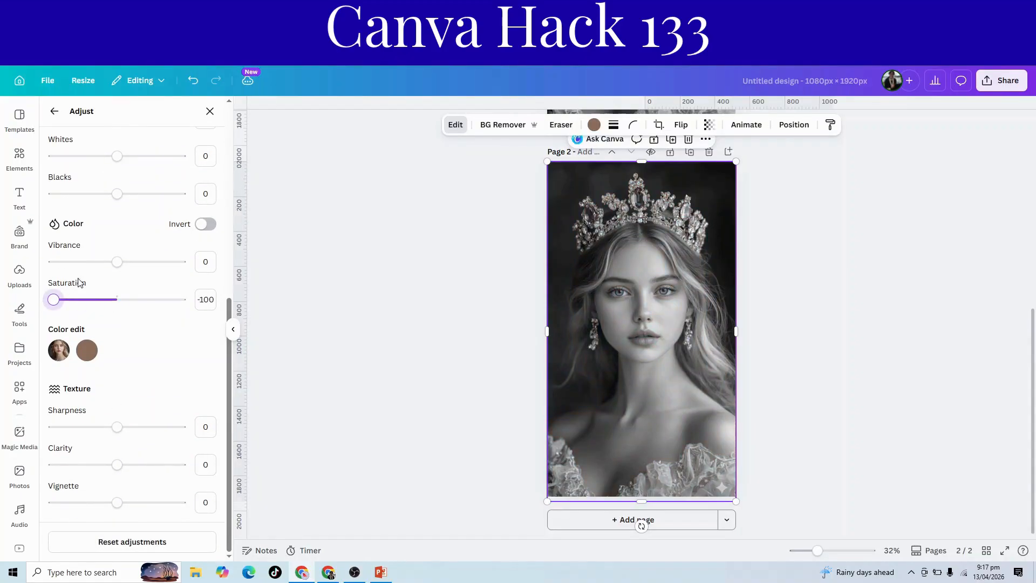
pyautogui.scroll(1, 91, 266)
pyautogui.moveTo(117, 247); pyautogui.dragTo(145, 248)
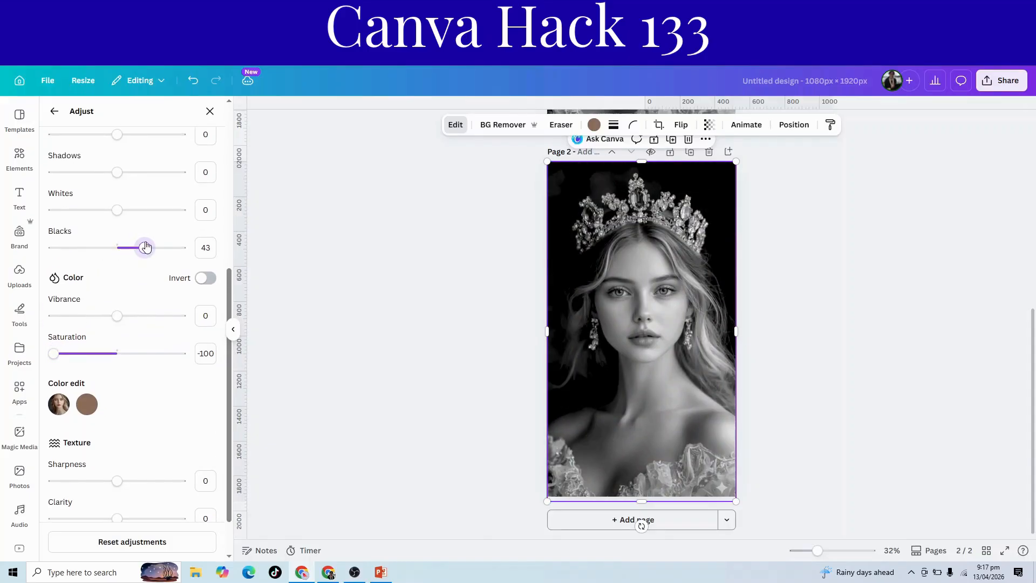
# Step: Add a second, color copy of the uploaded portrait and enlarge it to cover the black-and-white version exactly
pyautogui.click(19, 274)
pyautogui.click(59, 259)
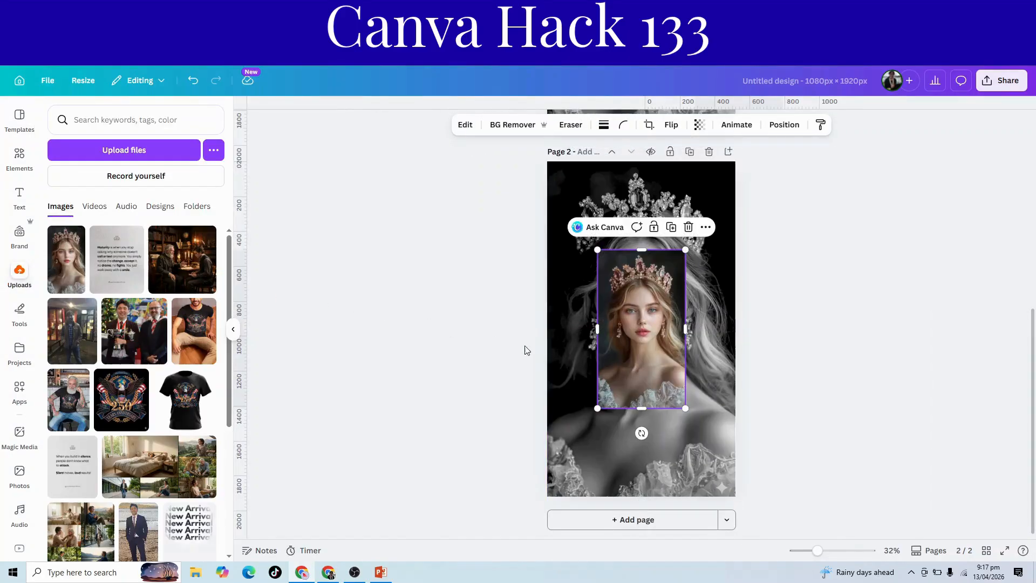
pyautogui.moveTo(660, 361); pyautogui.dragTo(618, 283)
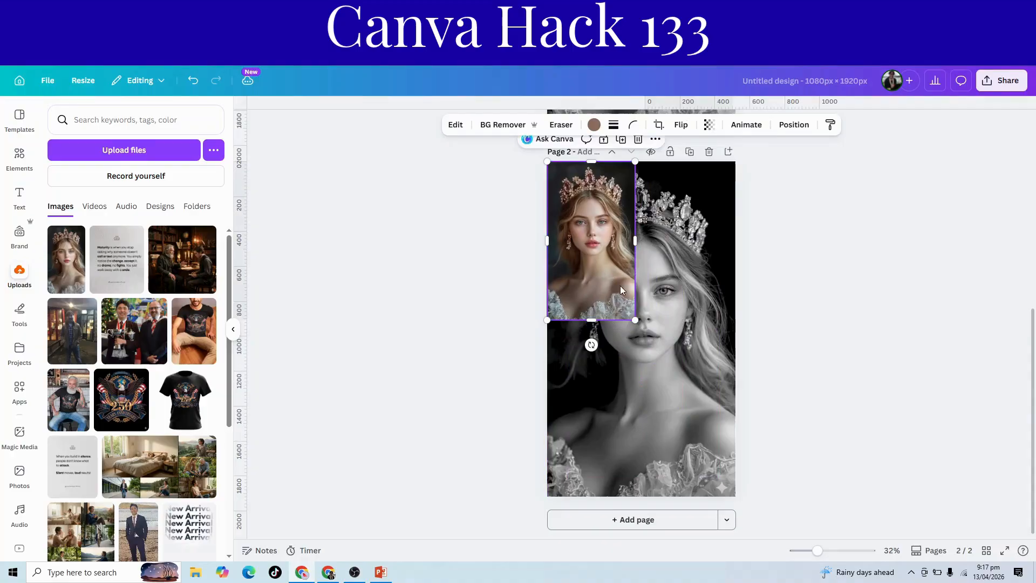
pyautogui.moveTo(637, 322); pyautogui.dragTo(735, 501)
# Step: Crop the color portrait to a tall rectangle covering only the left half of the woman's face
pyautogui.moveTo(639, 163); pyautogui.dragTo(641, 236)
pyautogui.moveTo(732, 368); pyautogui.dragTo(646, 370)
pyautogui.moveTo(599, 500); pyautogui.dragTo(597, 372)
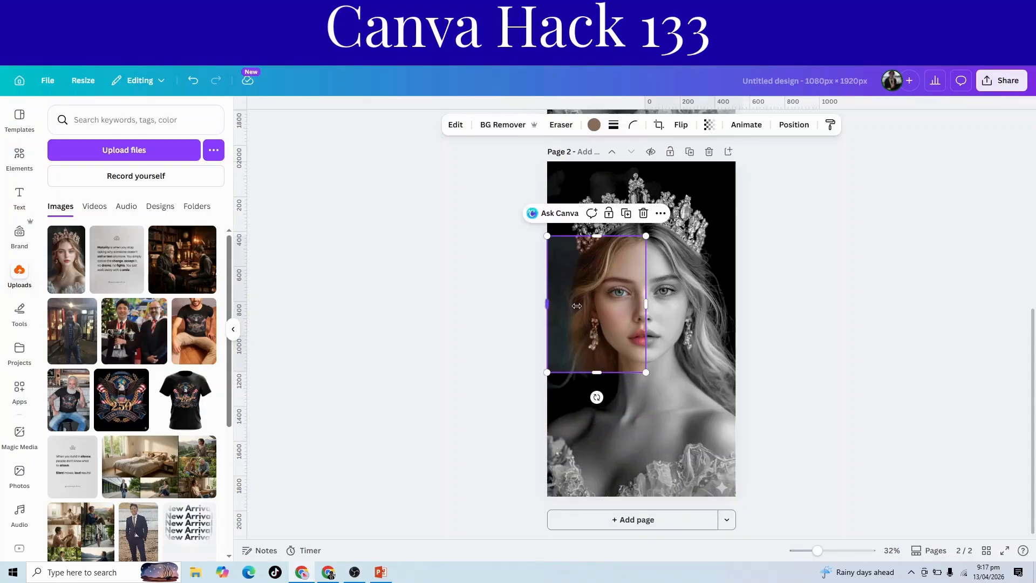
pyautogui.moveTo(577, 306); pyautogui.dragTo(578, 304)
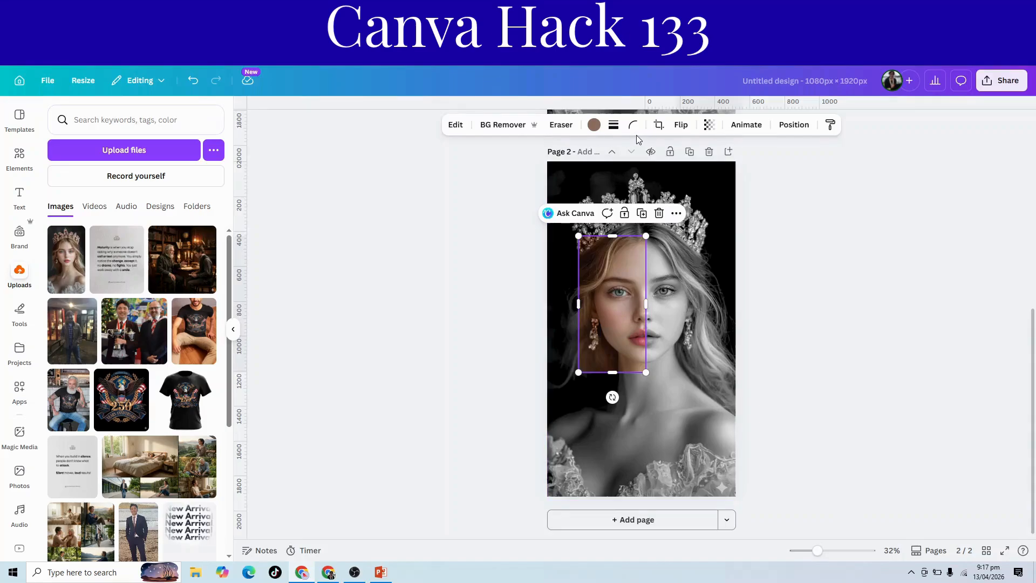
# Step: Give the cropped color portrait a solid white border with a stroke weight of 7
pyautogui.click(614, 126)
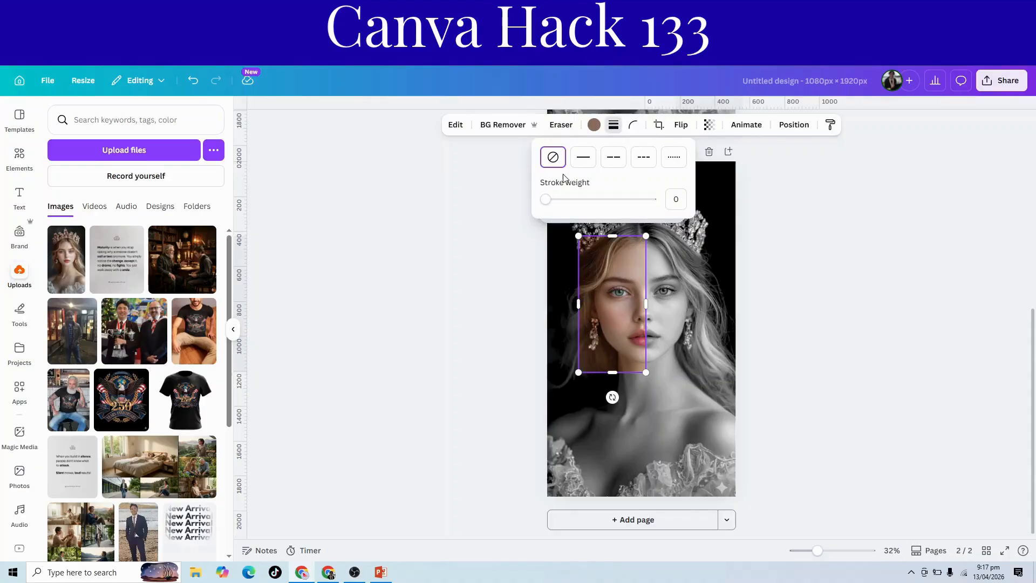
pyautogui.moveTo(546, 199); pyautogui.dragTo(553, 199)
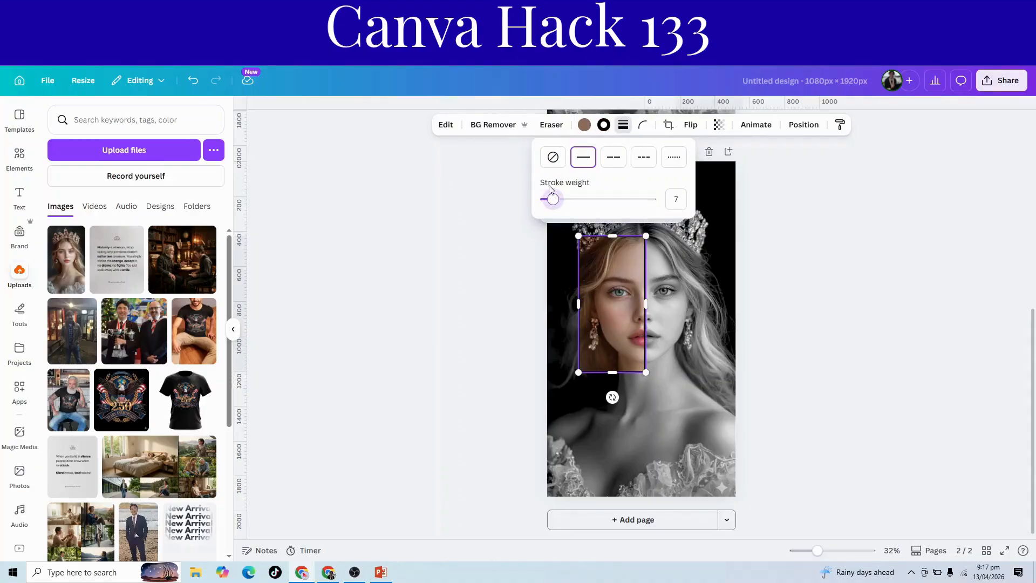
pyautogui.click(603, 127)
pyautogui.click(603, 127)
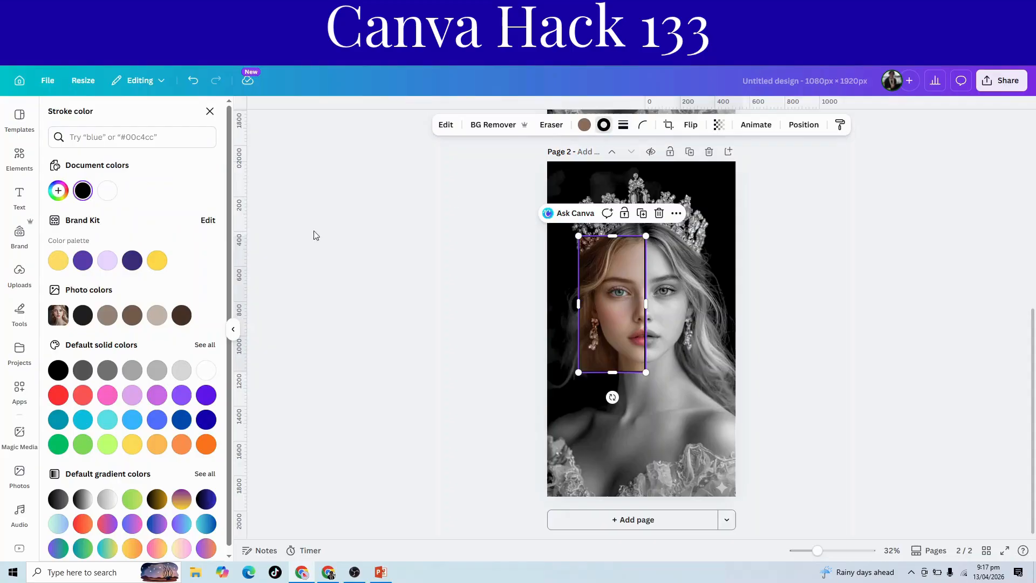
pyautogui.click(206, 370)
pyautogui.click(803, 369)
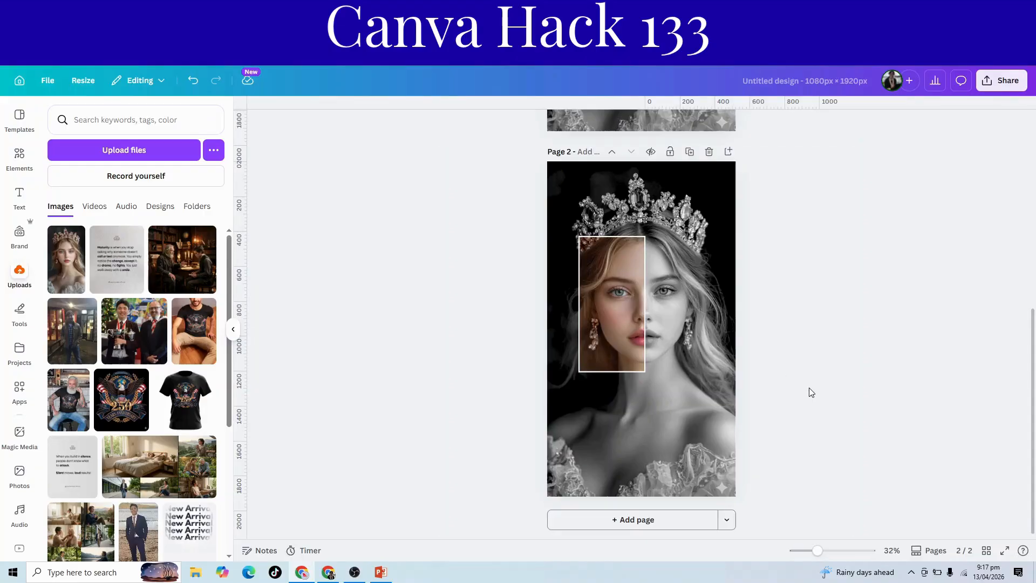
# Step: Switch to the Canva Hack design and move the STOP STOPPING YOURSELF text on page 8 higher up the page
pyautogui.scroll(4, 787, 376)
pyautogui.scroll(-3, 812, 392)
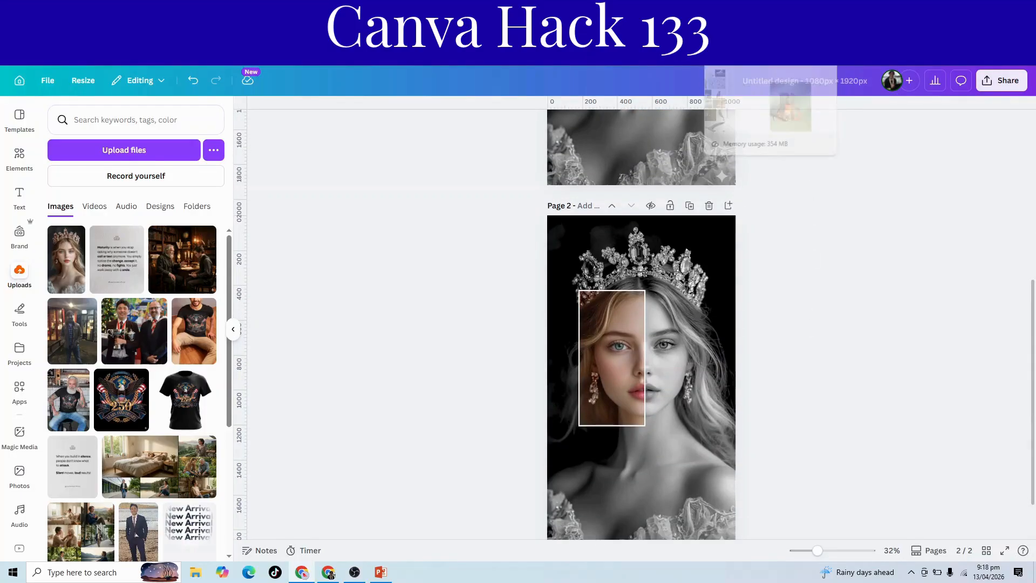
pyautogui.click(717, 10)
pyautogui.scroll(5, 755, 301)
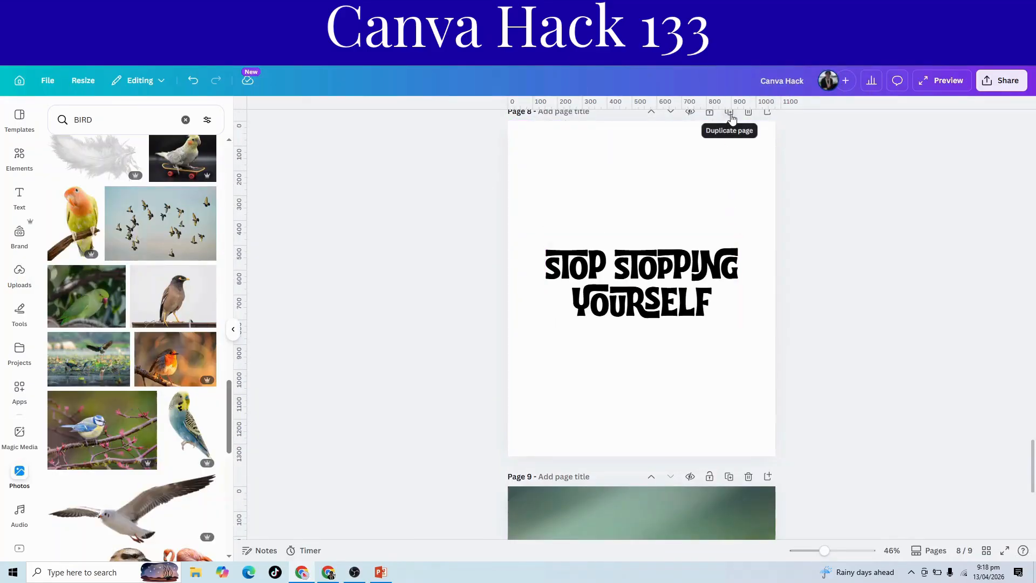
pyautogui.moveTo(668, 309); pyautogui.dragTo(671, 247)
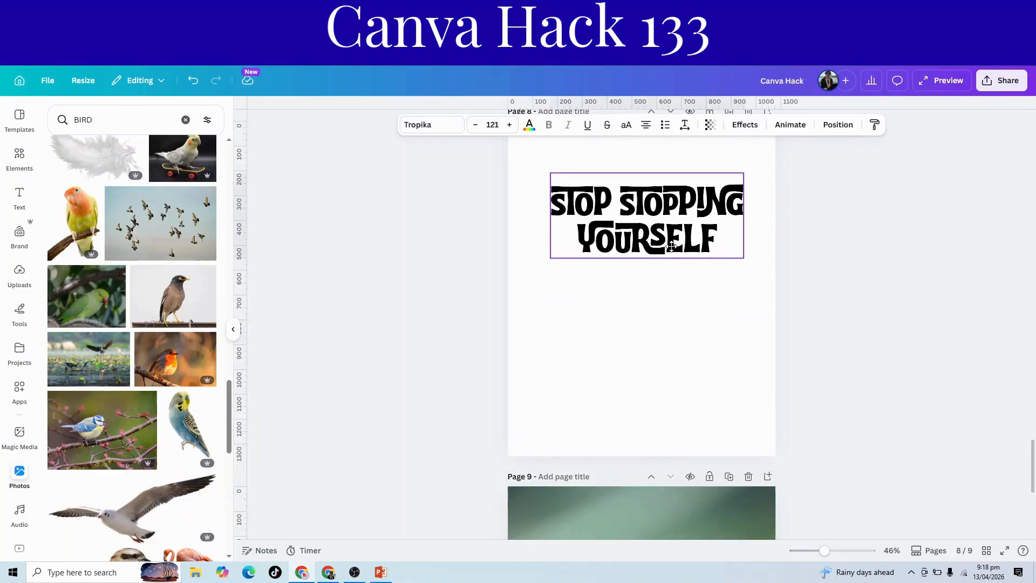
# Step: Add a heading reading STOP STOPPING YOURSELF below the existing text and widen its box so it wraps onto two lines
pyautogui.click(20, 197)
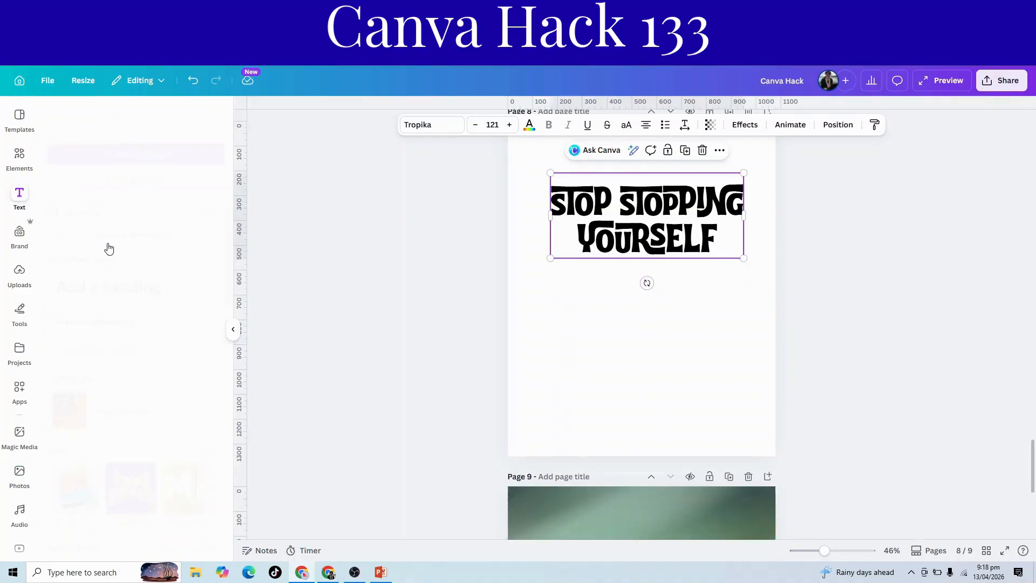
pyautogui.click(108, 286)
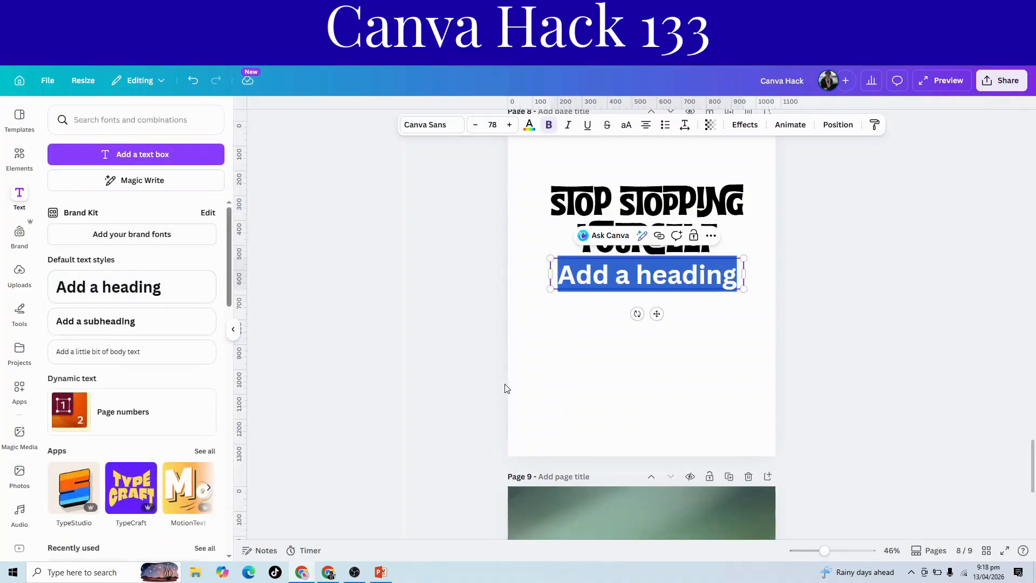
pyautogui.write('STOP ')
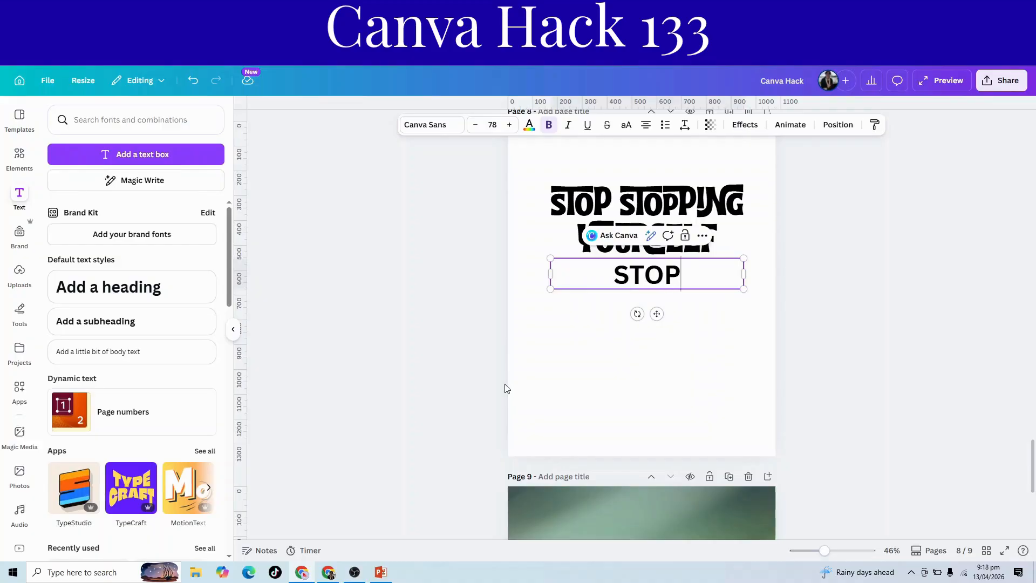
pyautogui.write('ST')
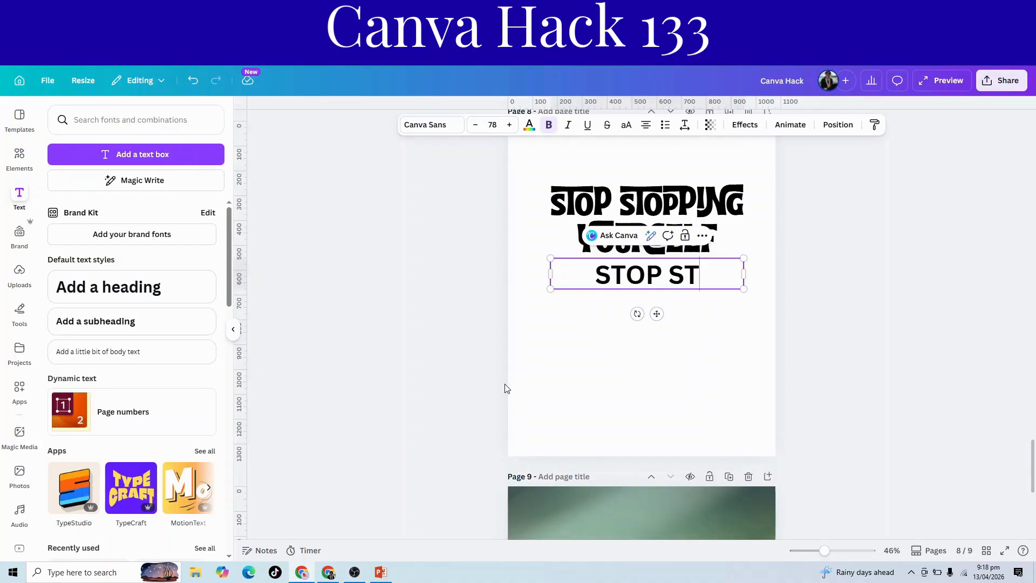
pyautogui.write('OPPING ')
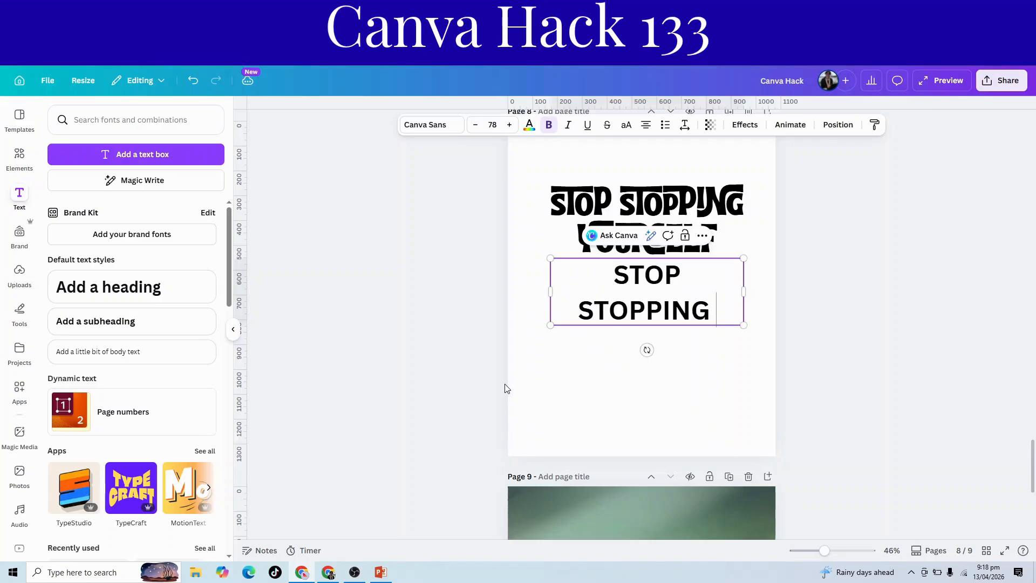
pyautogui.write('YOURSEL')
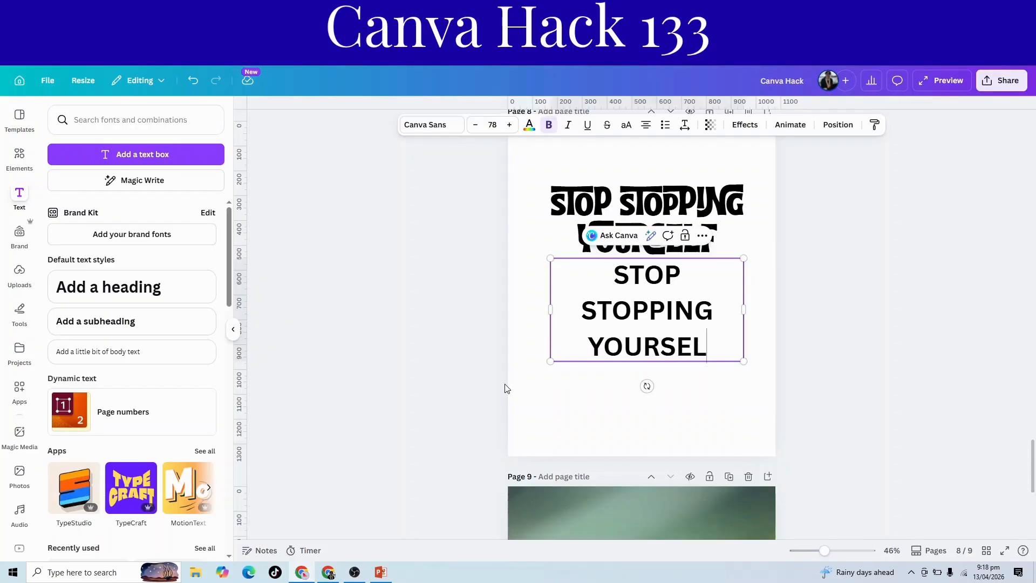
pyautogui.write('F')
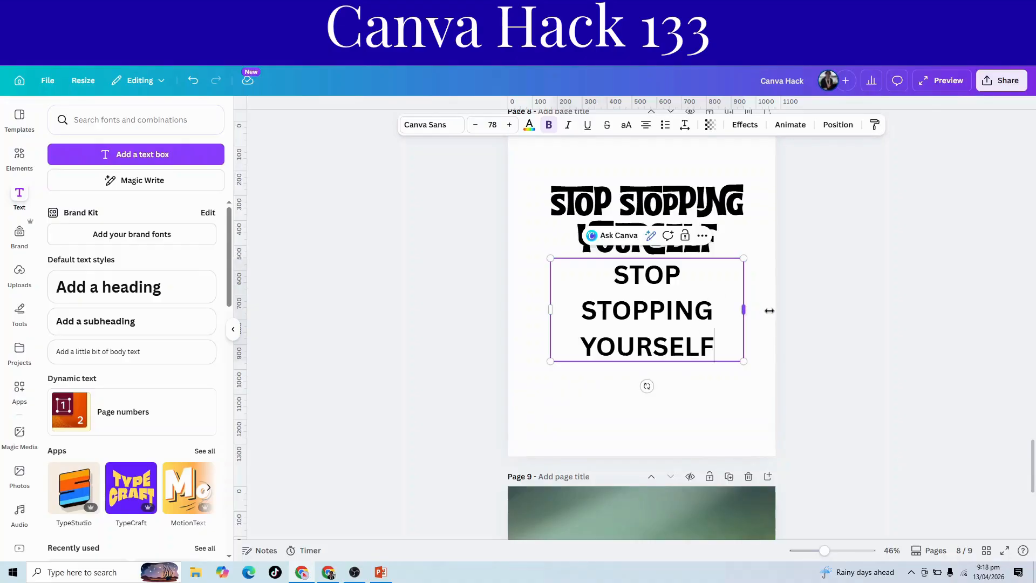
pyautogui.moveTo(770, 310); pyautogui.dragTo(708, 315)
pyautogui.click(707, 405)
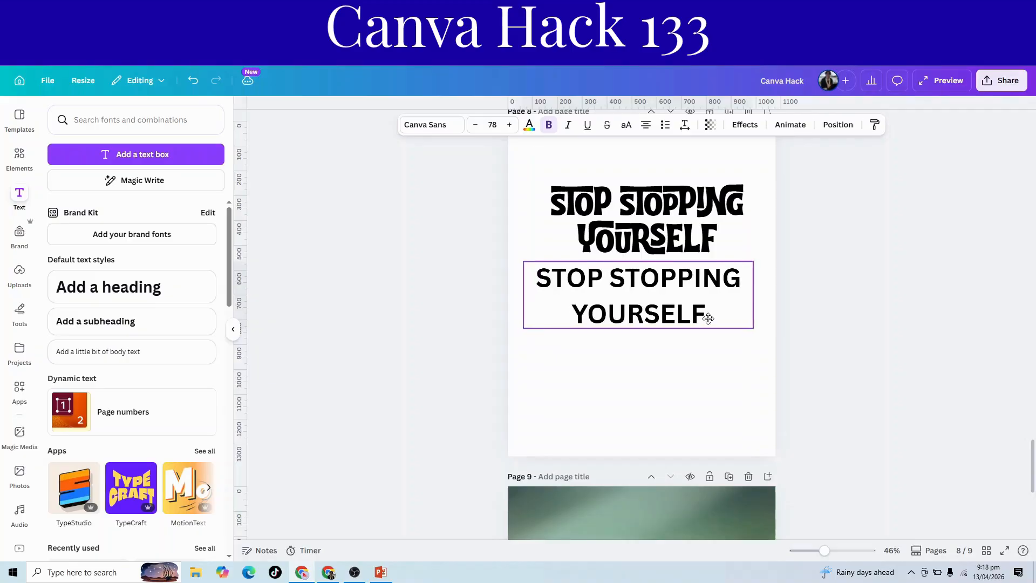
# Step: Set the new heading's font to Tropika and turn on its ligatures
pyautogui.click(422, 127)
pyautogui.click(97, 218)
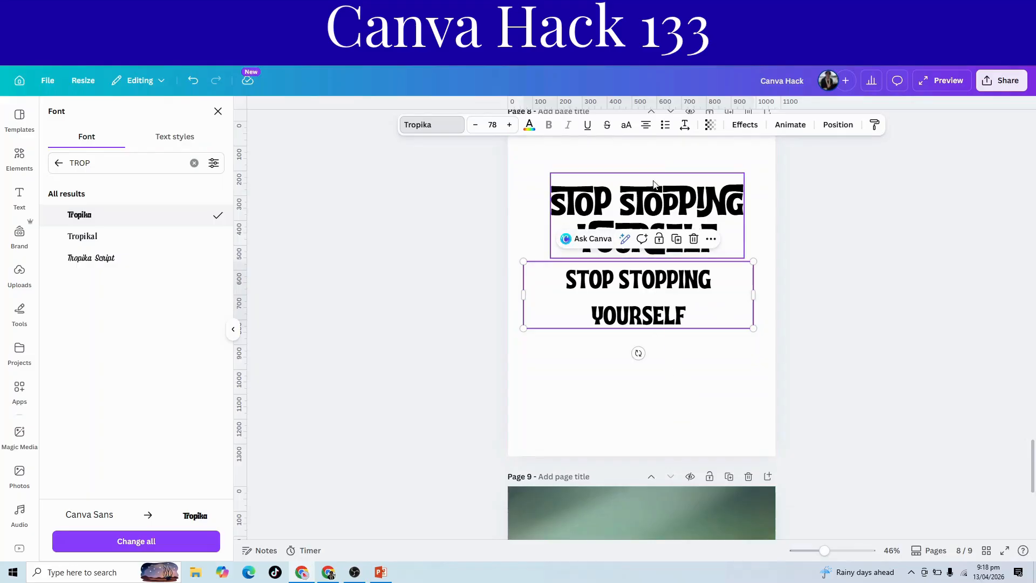
pyautogui.click(684, 127)
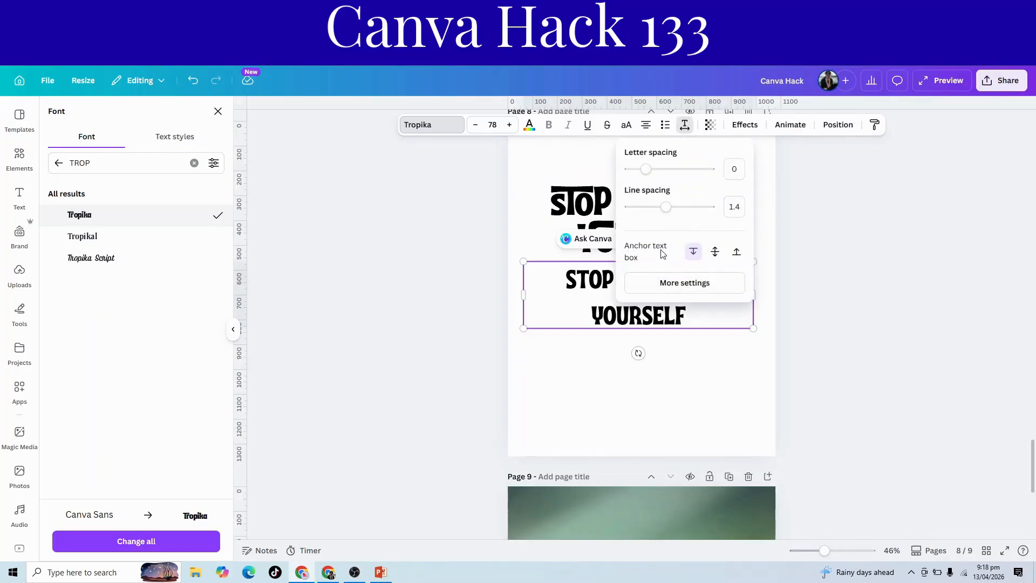
pyautogui.click(669, 285)
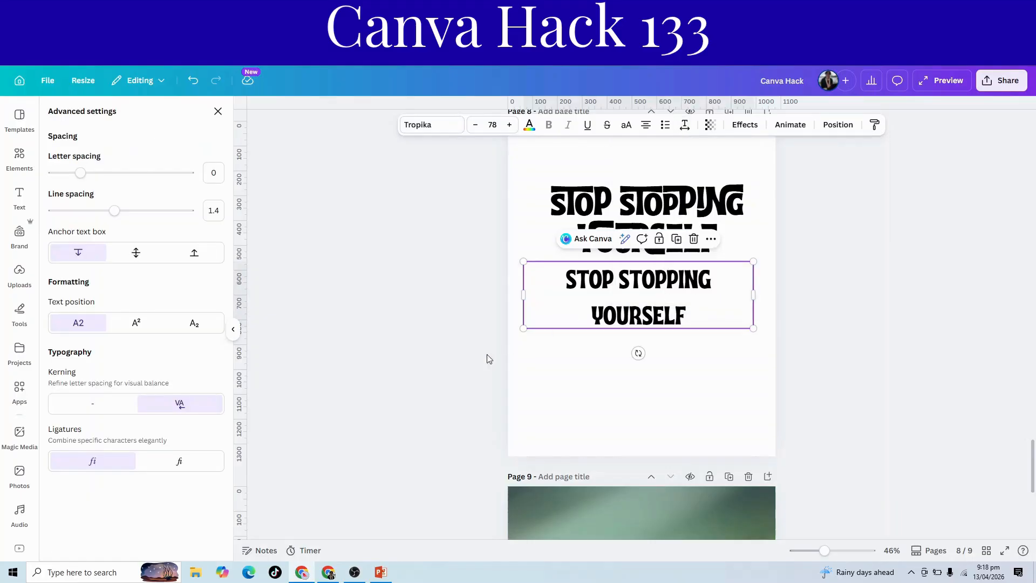
pyautogui.click(183, 463)
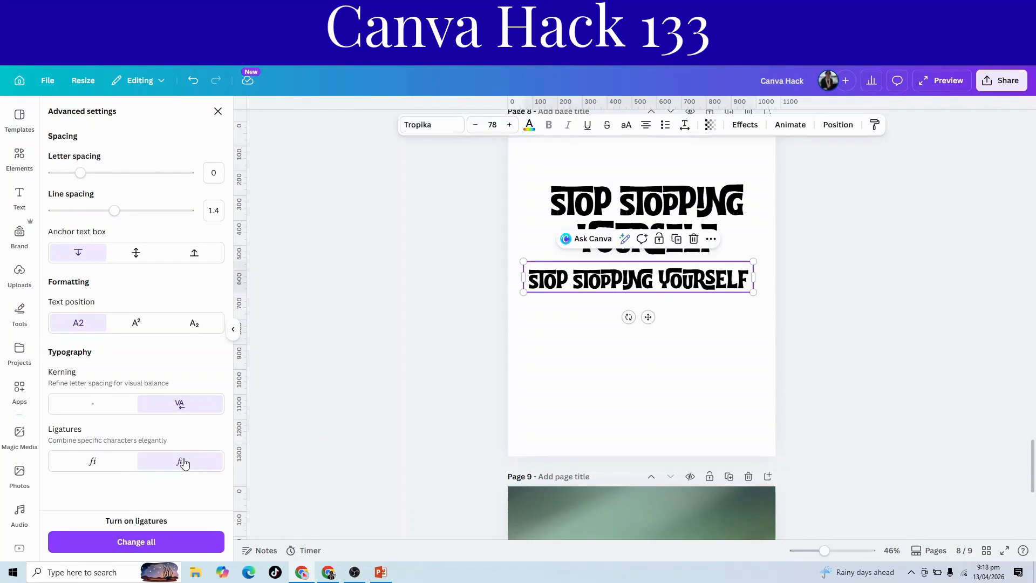
# Step: Enlarge the lower STOP STOPPING YOURSELF heading to size 93.8 and break it so YOURSELF sits on its own line
pyautogui.moveTo(753, 293); pyautogui.dragTo(800, 300)
pyautogui.click(688, 285)
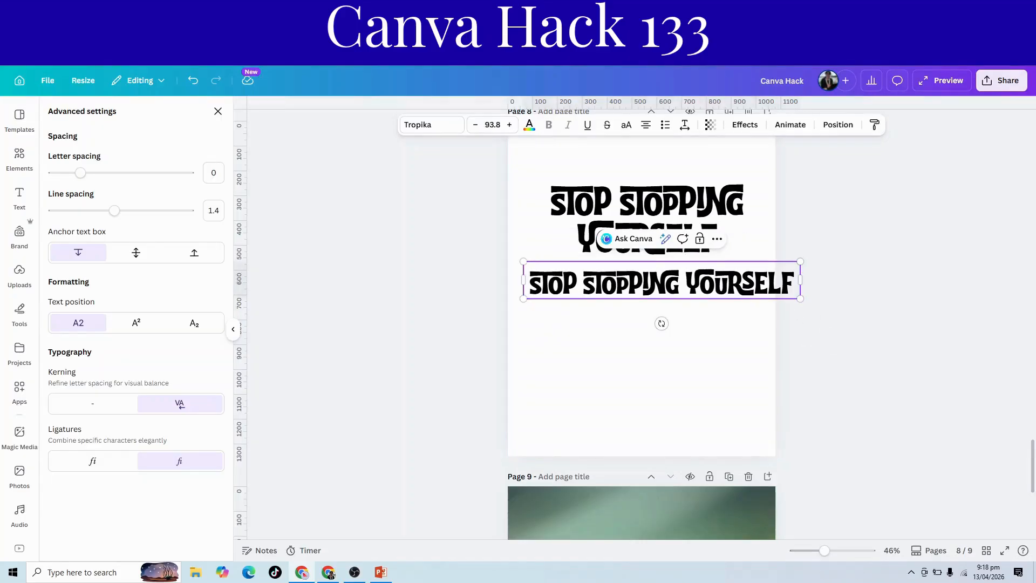
pyautogui.press('Return')
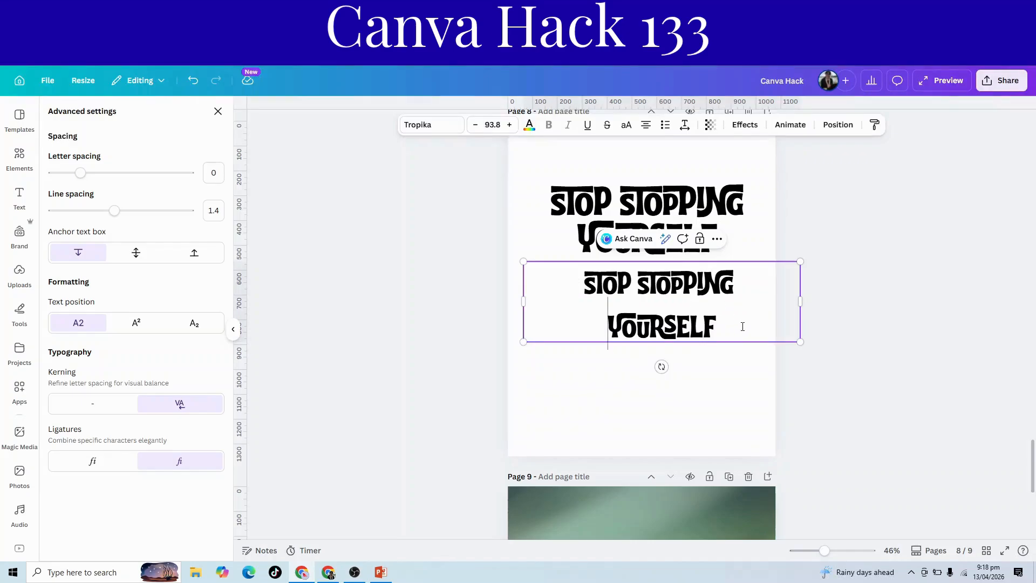
# Step: Tighten the lower heading's line spacing to 0.99
pyautogui.moveTo(743, 328); pyautogui.dragTo(582, 286)
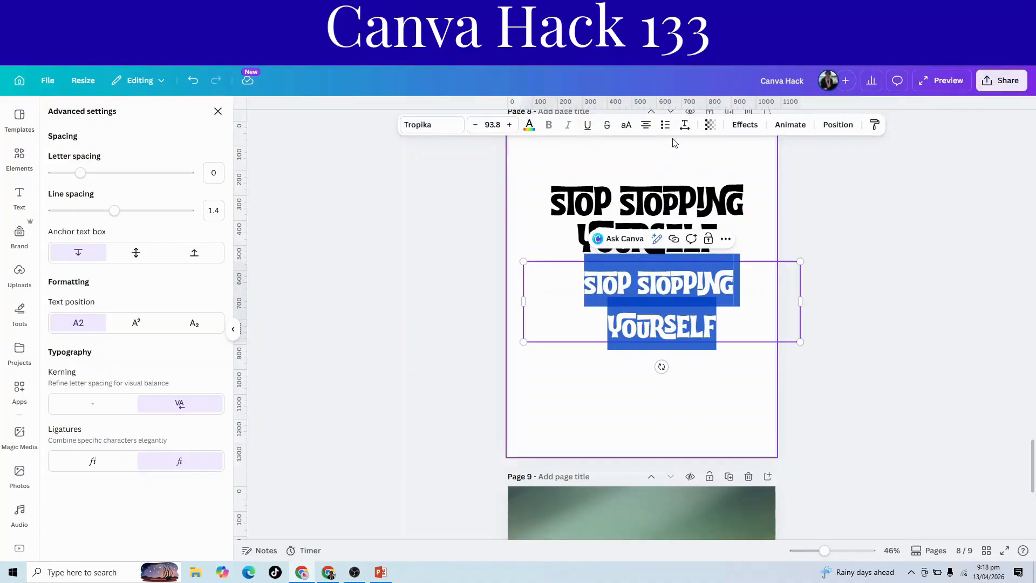
pyautogui.click(684, 125)
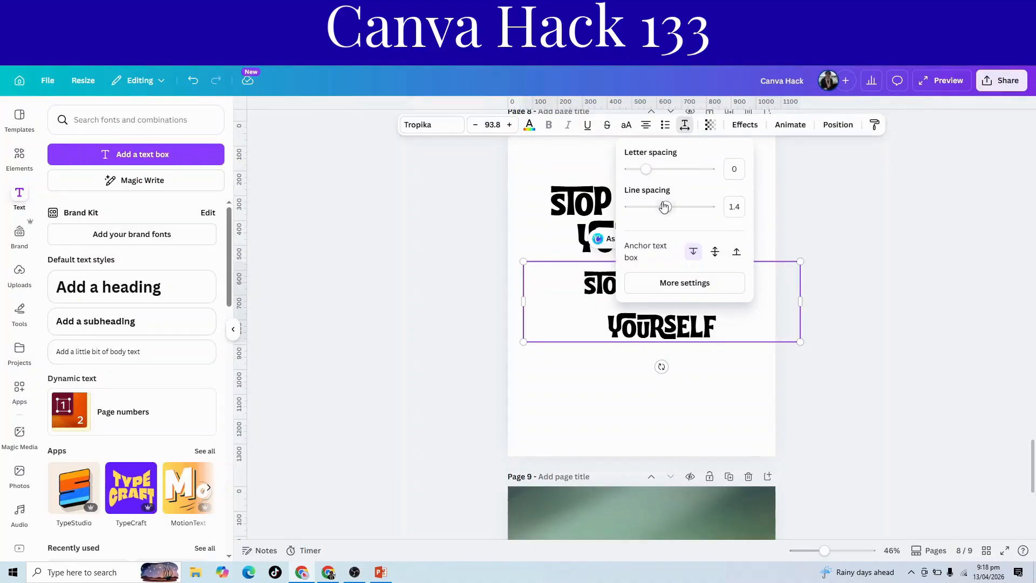
pyautogui.moveTo(666, 208); pyautogui.dragTo(647, 208)
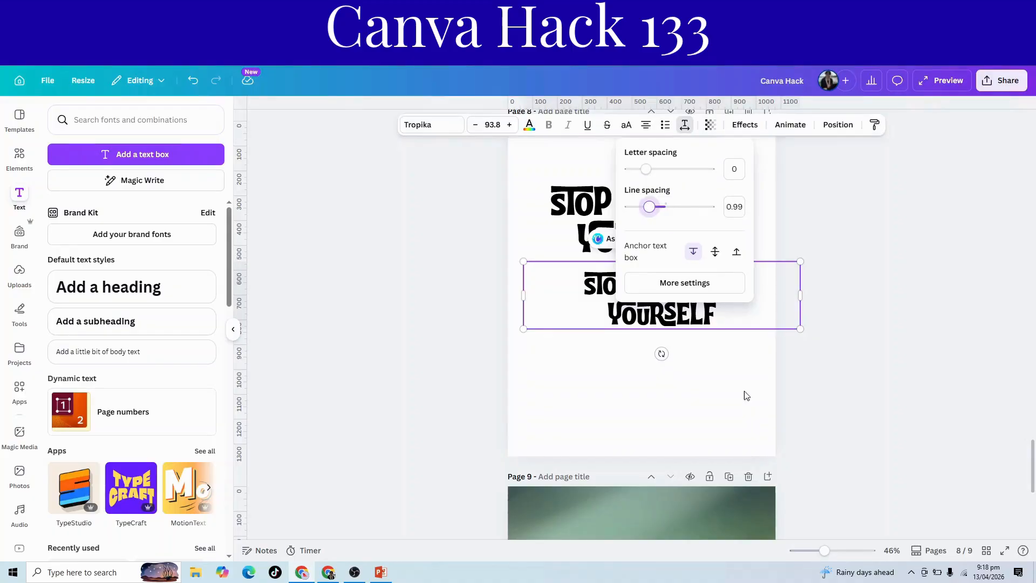
pyautogui.click(740, 366)
# Step: Enlarge the lower heading to size 106 and position it centered just beneath the upper text
pyautogui.click(733, 319)
pyautogui.moveTo(733, 318); pyautogui.dragTo(701, 318)
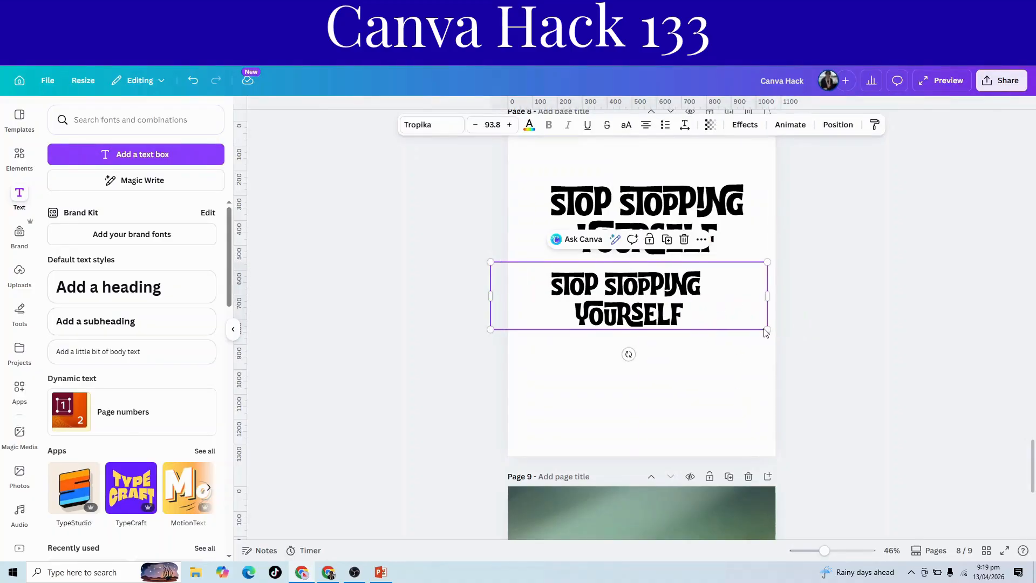
pyautogui.moveTo(778, 340); pyautogui.dragTo(800, 343)
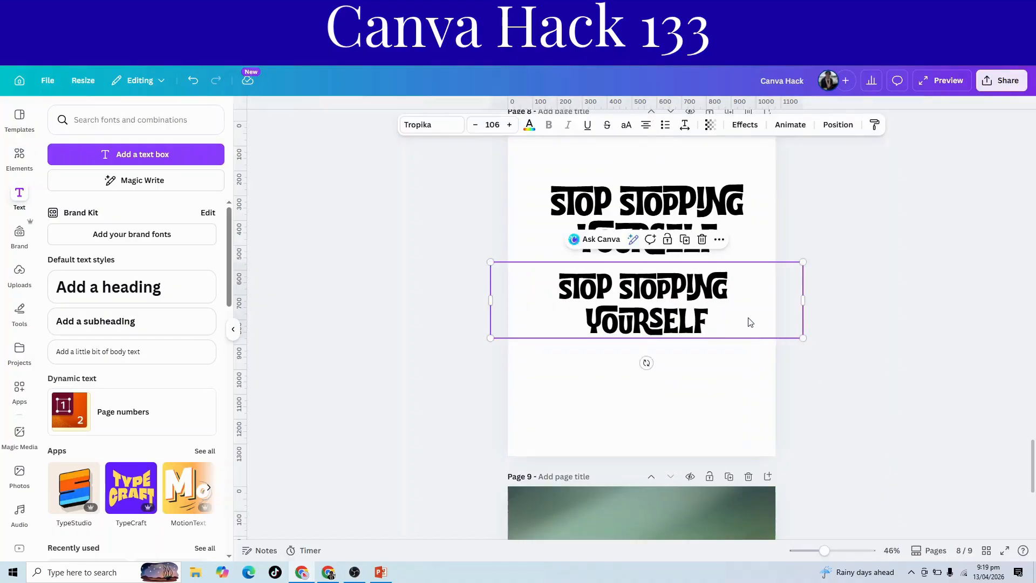
pyautogui.moveTo(748, 322); pyautogui.dragTo(749, 321)
pyautogui.click(723, 402)
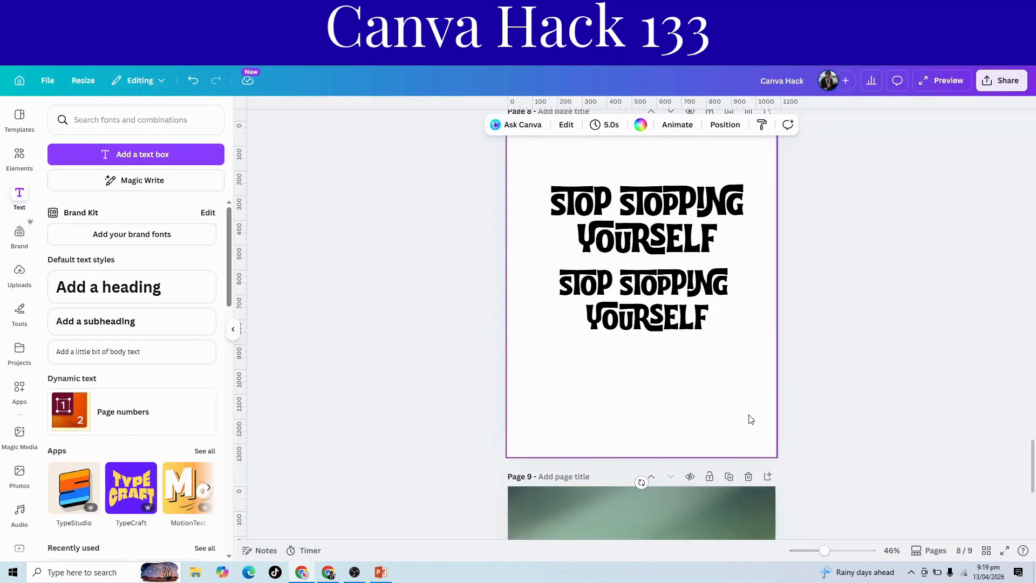
# Step: Add a blank page after page 9 and insert a letter B frame from the LETTER FRAME results
pyautogui.scroll(-6, 751, 419)
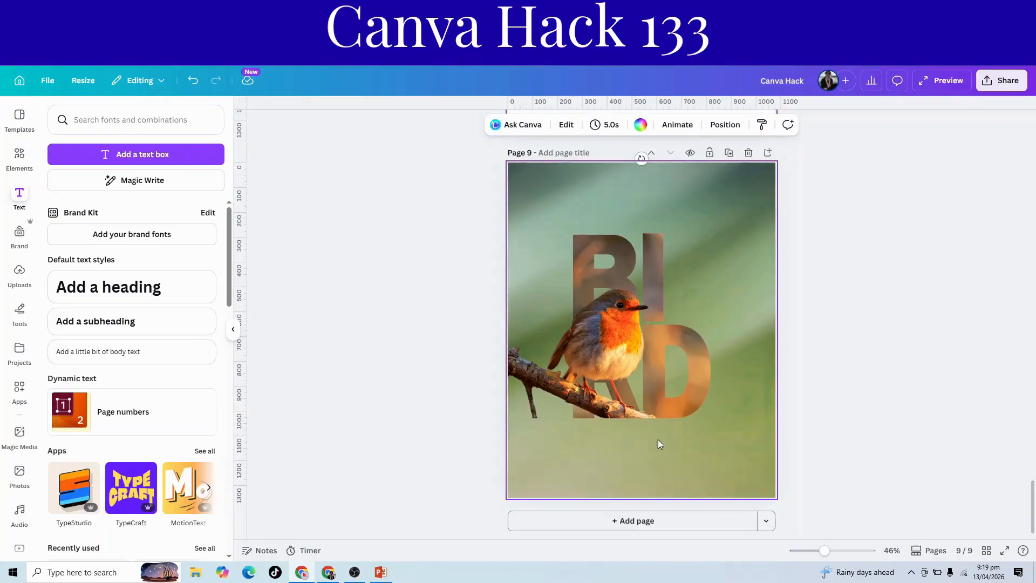
pyautogui.click(634, 521)
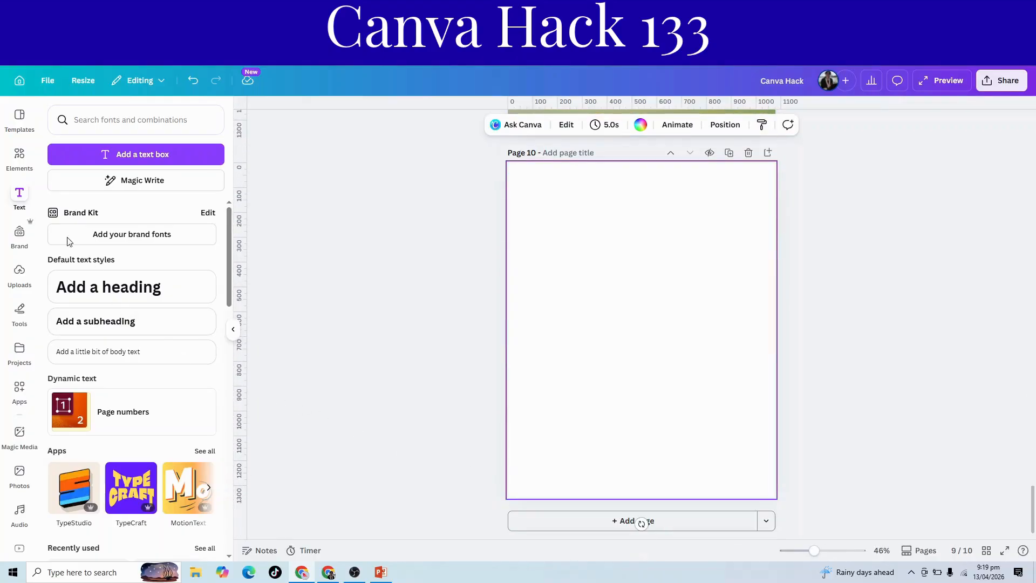
pyautogui.click(20, 156)
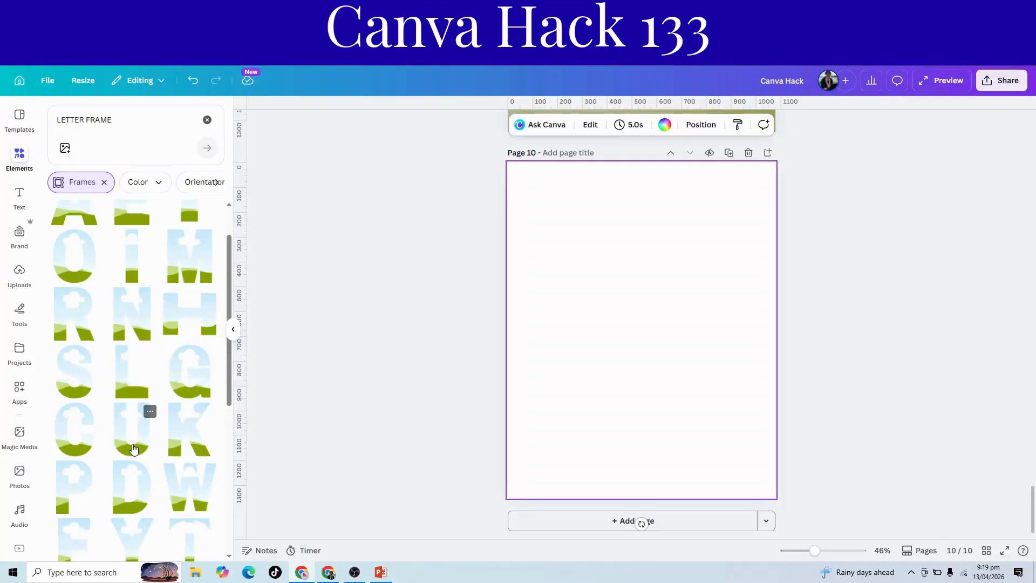
pyautogui.scroll(2, 133, 448)
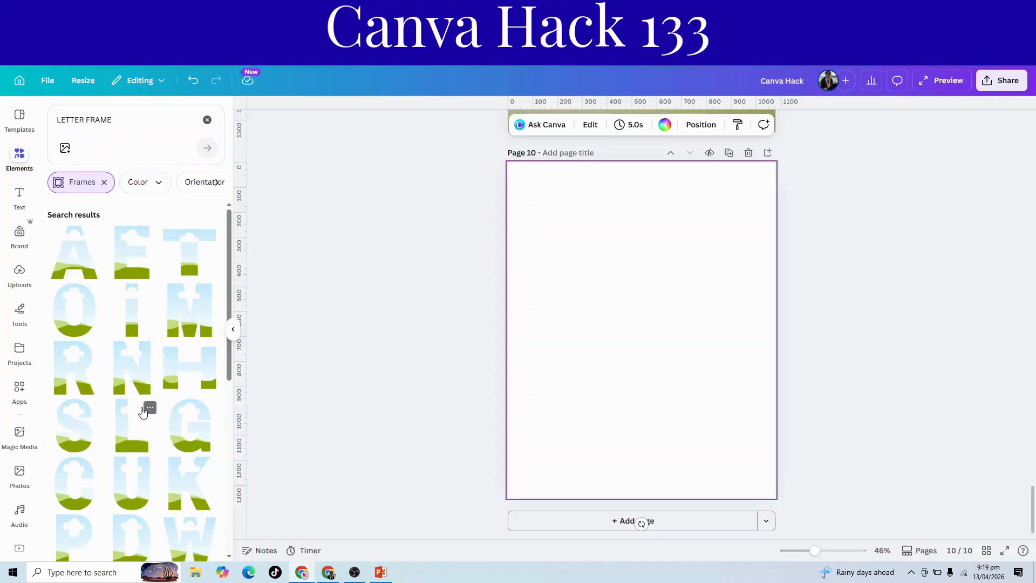
pyautogui.scroll(-4, 143, 411)
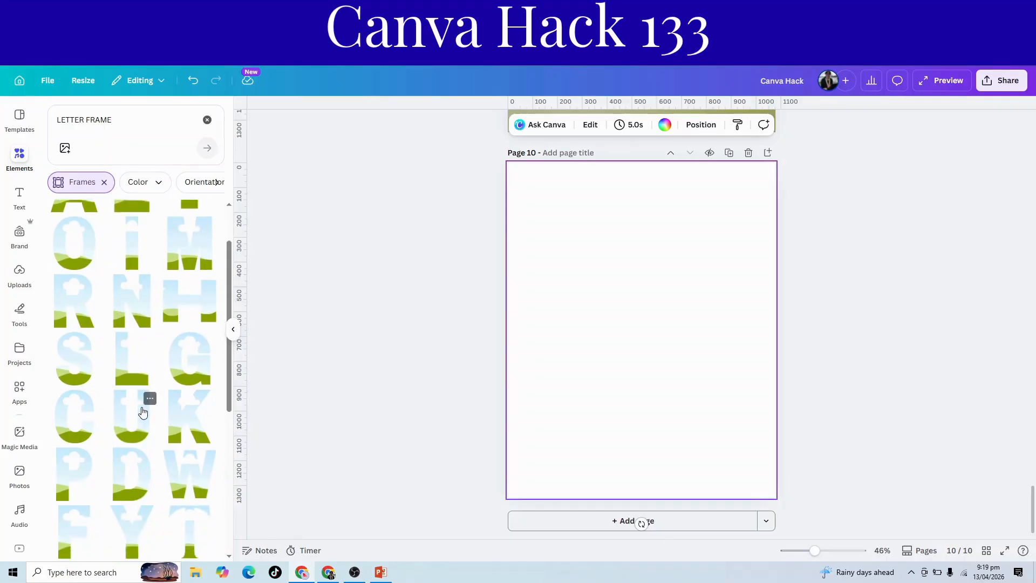
pyautogui.click(72, 501)
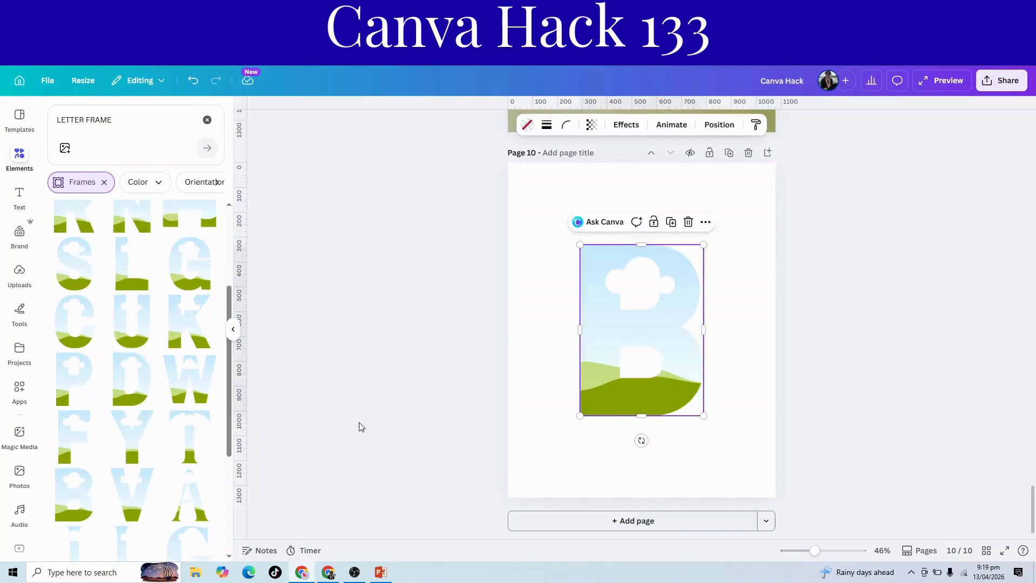
# Step: Insert the matching letter frames I, R and D on page 10
pyautogui.scroll(1, 184, 360)
pyautogui.scroll(3, 184, 360)
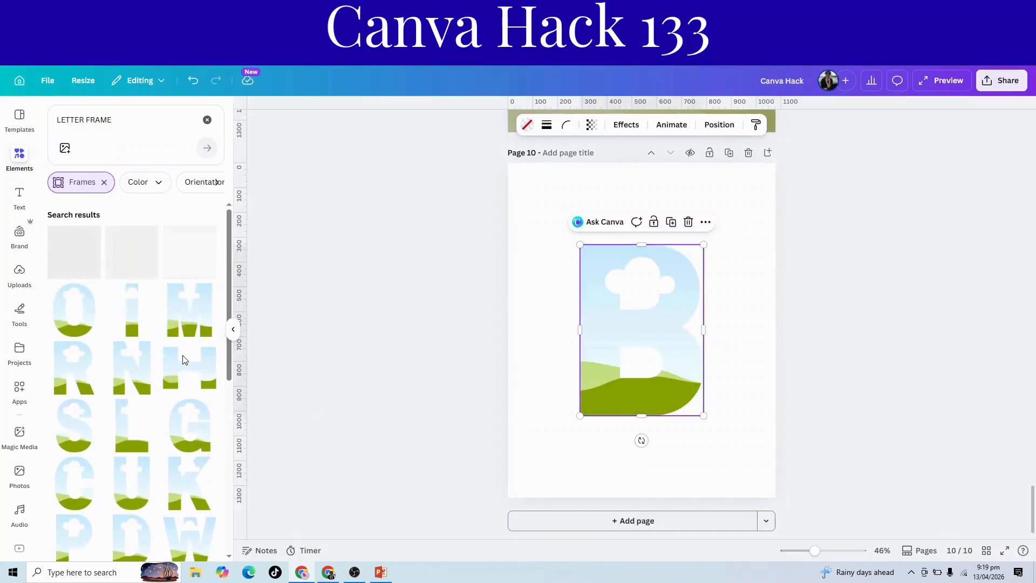
pyautogui.click(132, 302)
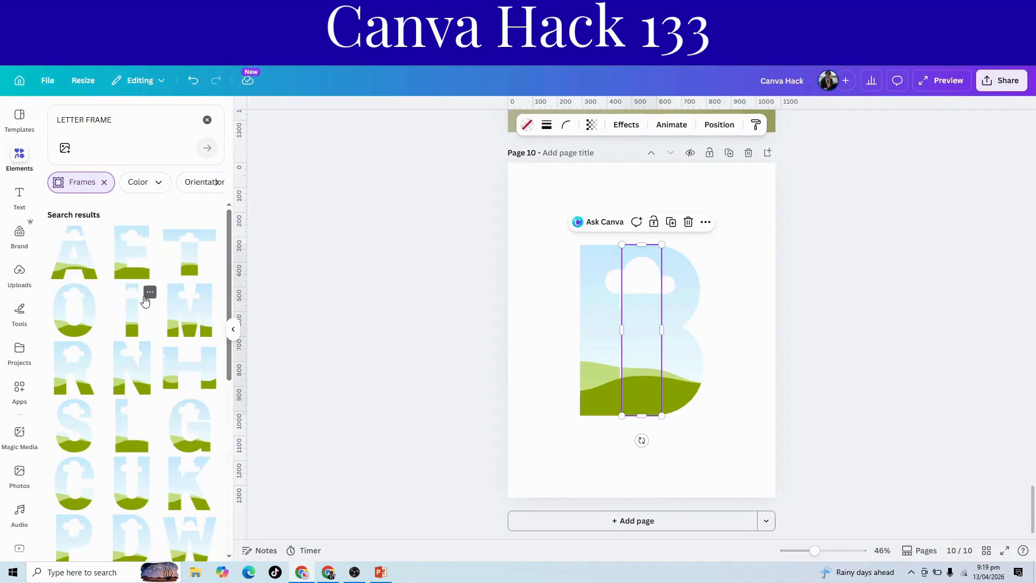
pyautogui.scroll(-1, 148, 302)
pyautogui.scroll(-2, 86, 490)
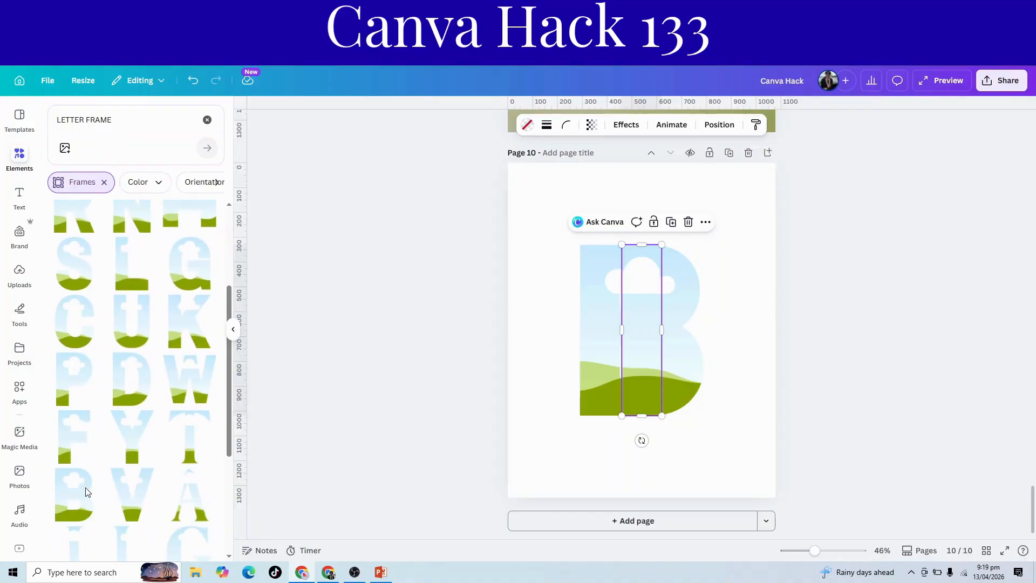
pyautogui.scroll(-1, 96, 488)
pyautogui.scroll(2, 99, 487)
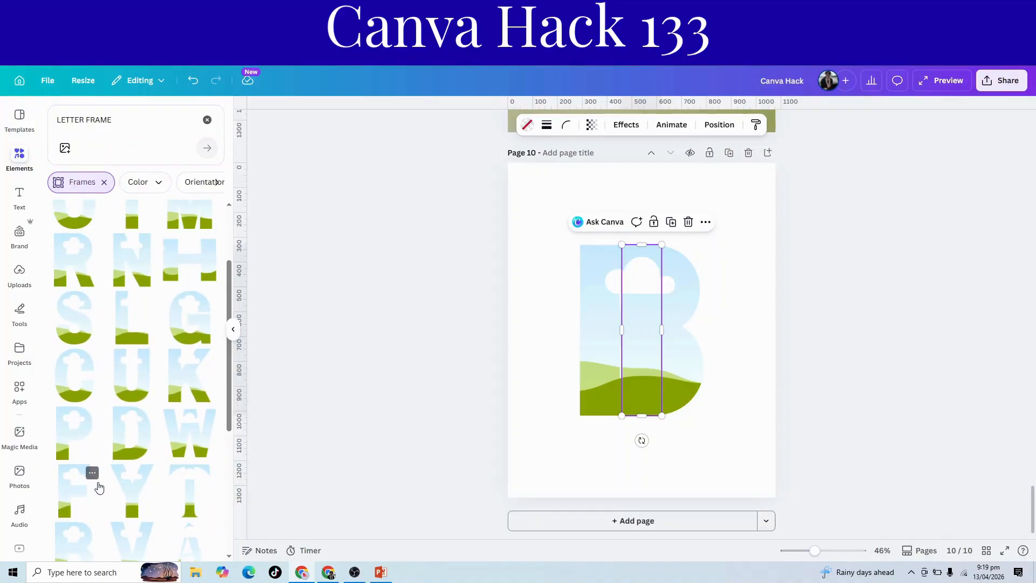
pyautogui.scroll(2, 84, 402)
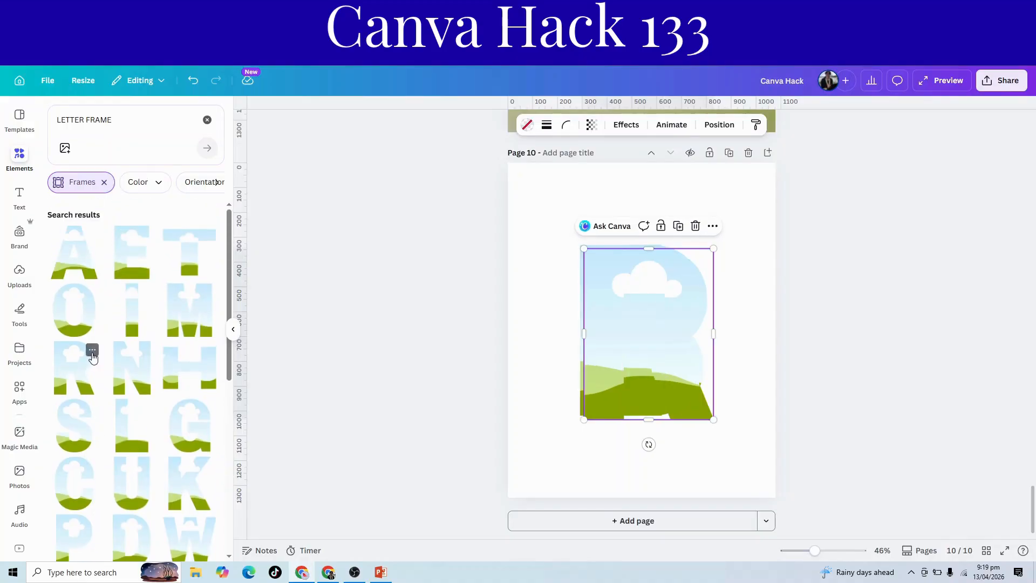
pyautogui.scroll(-1, 182, 426)
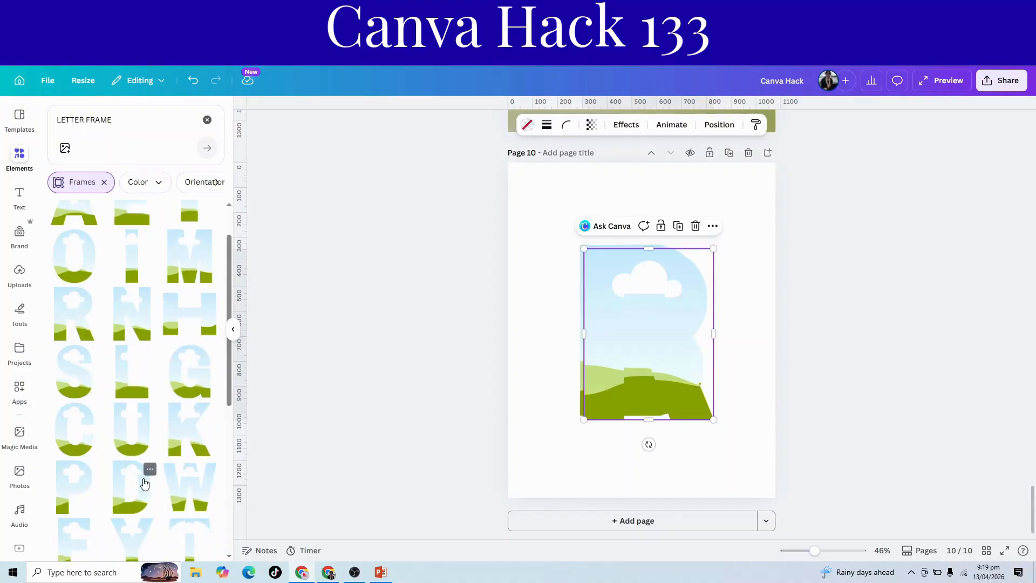
# Step: Shrink the D and R frames to similar heights and place them side by side at the foot of the page
pyautogui.moveTo(711, 424); pyautogui.dragTo(678, 378)
pyautogui.moveTo(651, 341); pyautogui.dragTo(716, 460)
pyautogui.moveTo(605, 363); pyautogui.dragTo(573, 442)
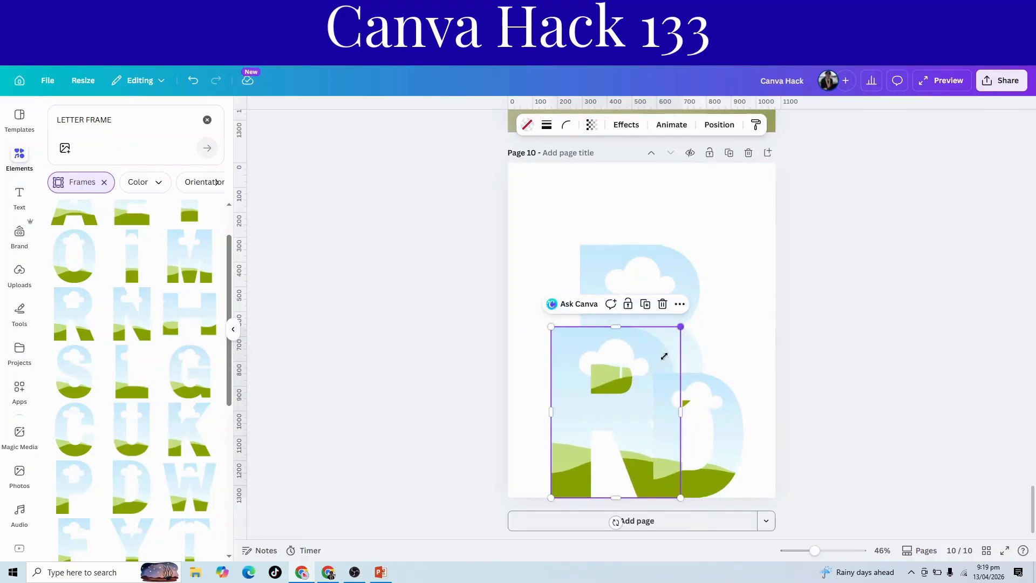
pyautogui.moveTo(680, 326); pyautogui.dragTo(641, 415)
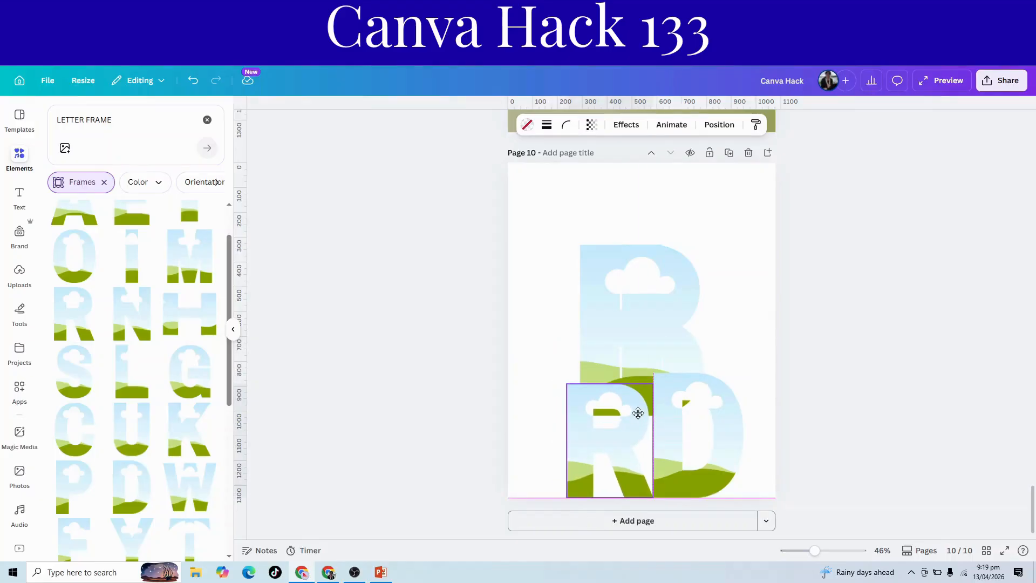
pyautogui.moveTo(566, 383); pyautogui.dragTo(560, 376)
# Step: Shrink the I and B frames to match the other letters and place the B above the R
pyautogui.moveTo(641, 332); pyautogui.dragTo(703, 414)
pyautogui.moveTo(723, 325); pyautogui.dragTo(712, 372)
pyautogui.moveTo(648, 317); pyautogui.dragTo(596, 393)
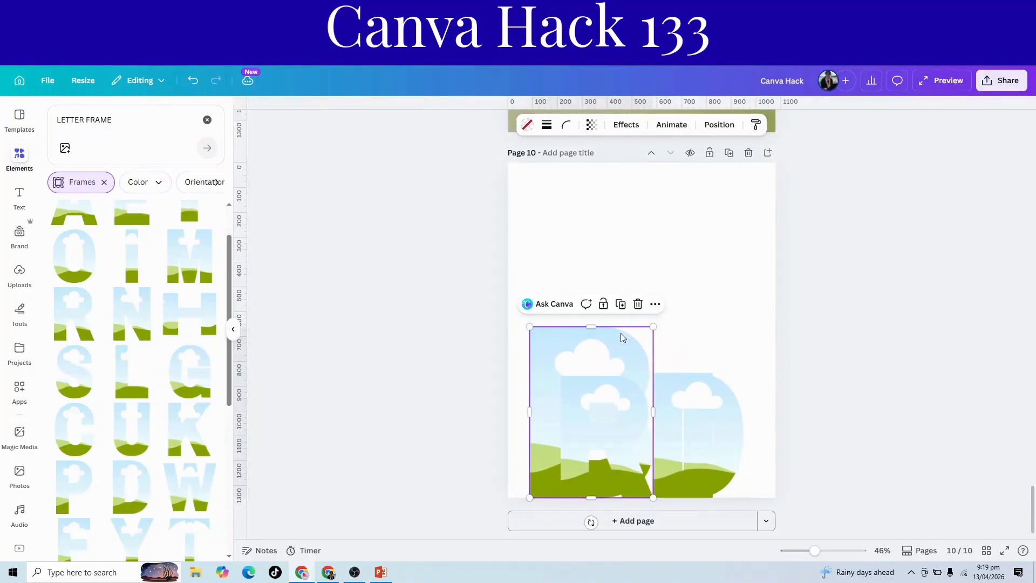
pyautogui.moveTo(643, 334); pyautogui.dragTo(615, 370)
pyautogui.moveTo(555, 393); pyautogui.dragTo(576, 259)
# Step: Separate the overlapping I and D frames, placing the I beside the B and the D beside the R
pyautogui.click(670, 396)
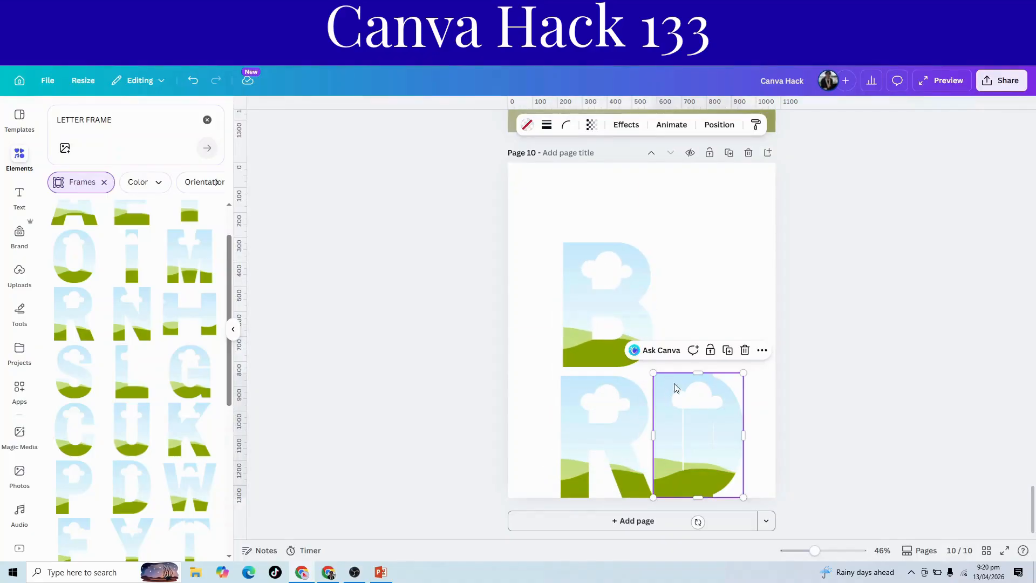
pyautogui.moveTo(670, 396); pyautogui.dragTo(660, 497)
pyautogui.moveTo(699, 424); pyautogui.dragTo(669, 289)
pyautogui.click(702, 486)
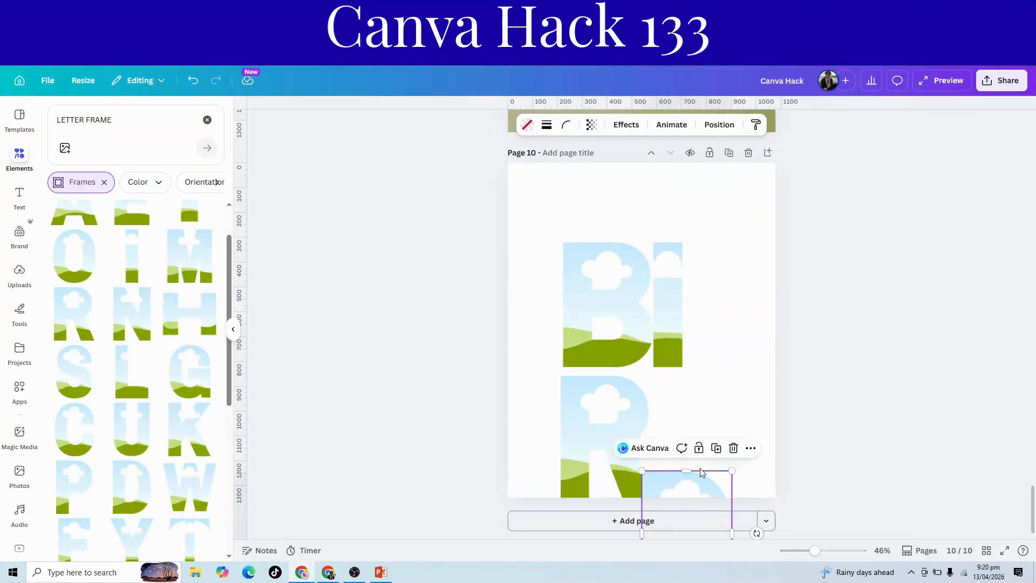
pyautogui.moveTo(702, 486); pyautogui.dragTo(708, 384)
# Step: Align the R frame directly beneath the B, and scale down and center the four-letter BIRD block on the page
pyautogui.click(620, 434)
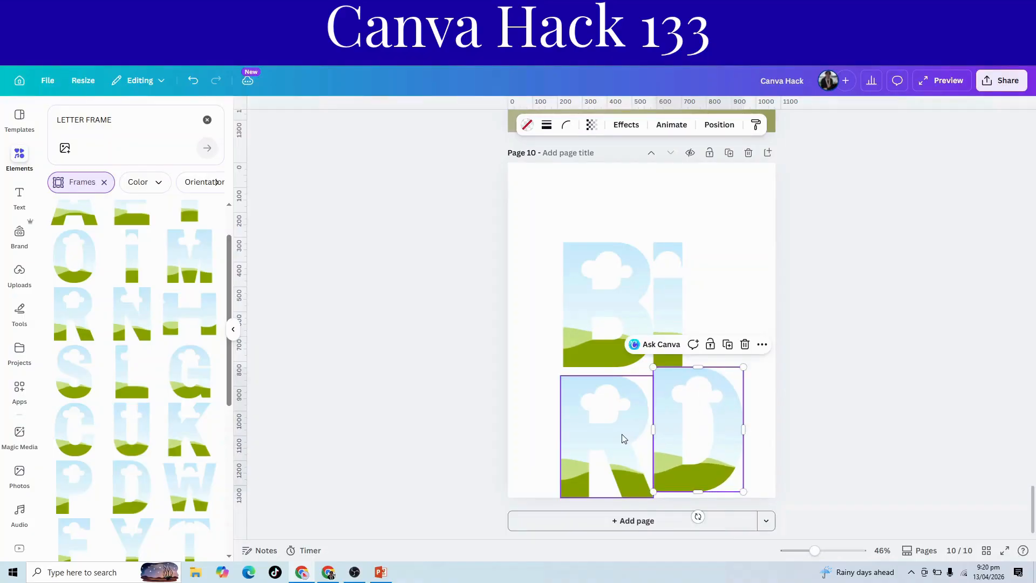
pyautogui.moveTo(620, 434); pyautogui.dragTo(620, 428)
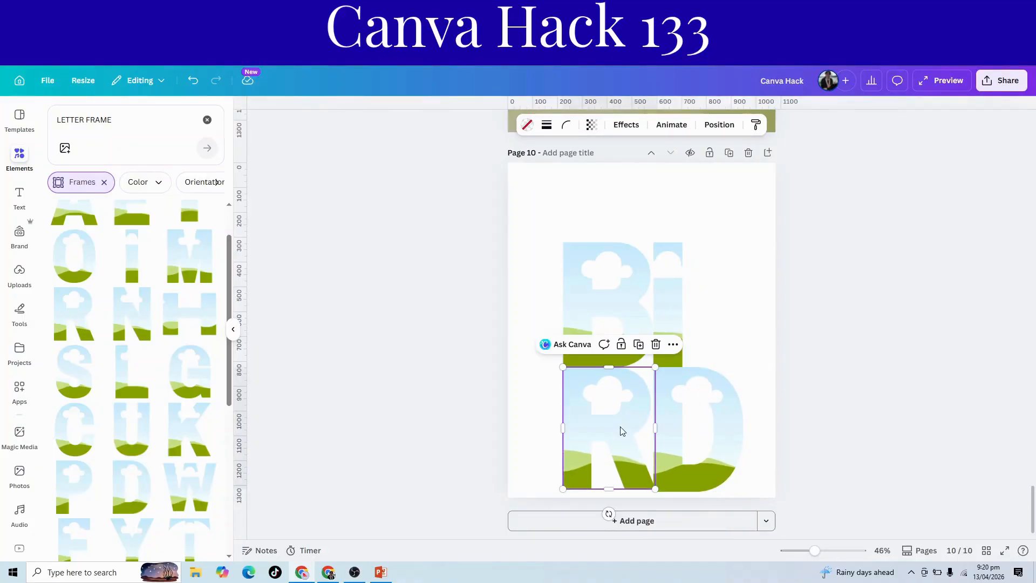
pyautogui.click(434, 351)
pyautogui.moveTo(468, 280); pyautogui.dragTo(685, 405)
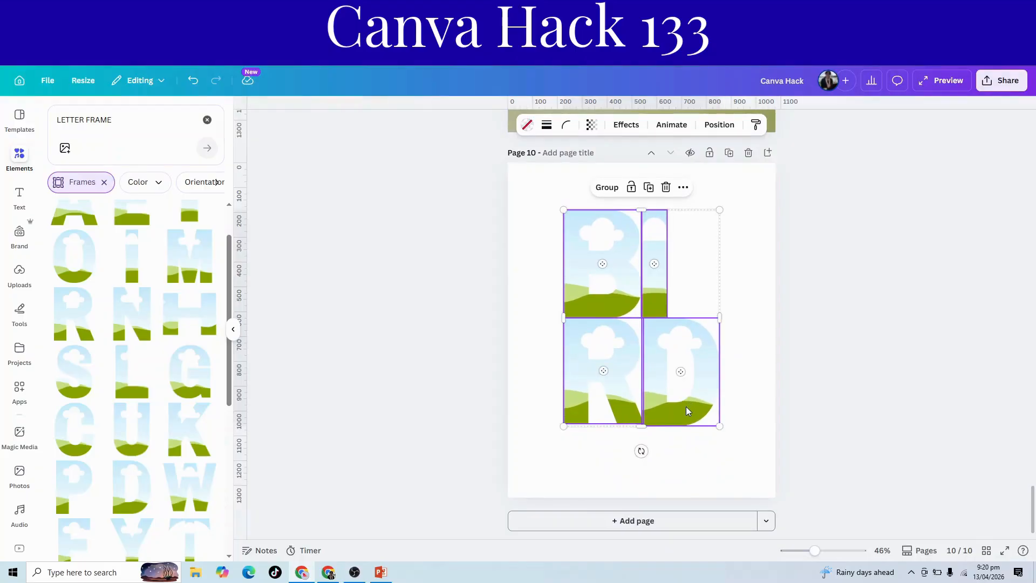
# Step: Fill all four BIRD letter frames with the orange robin photo from the BIRD photo results
pyautogui.click(25, 489)
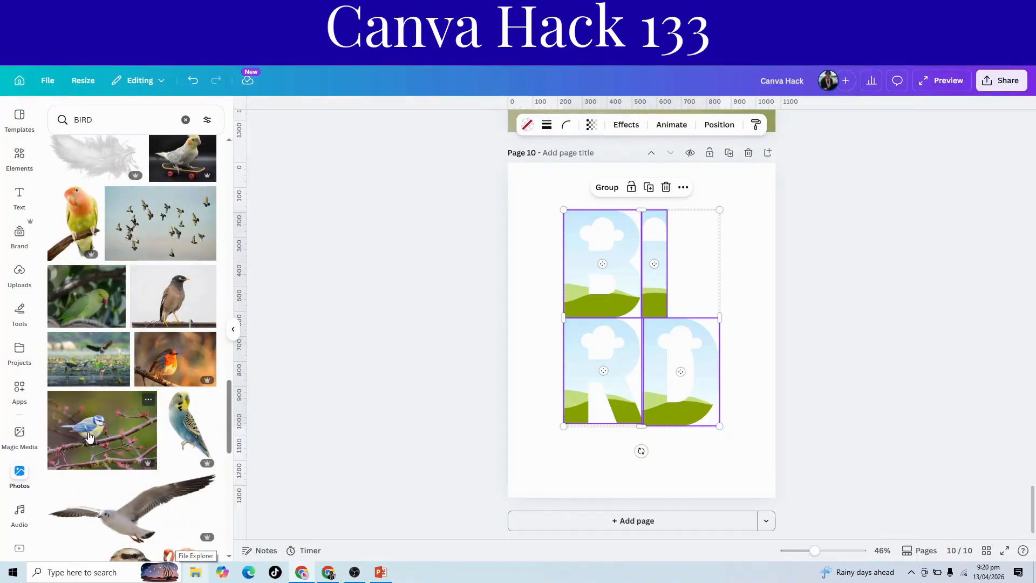
pyautogui.moveTo(170, 369); pyautogui.dragTo(577, 289)
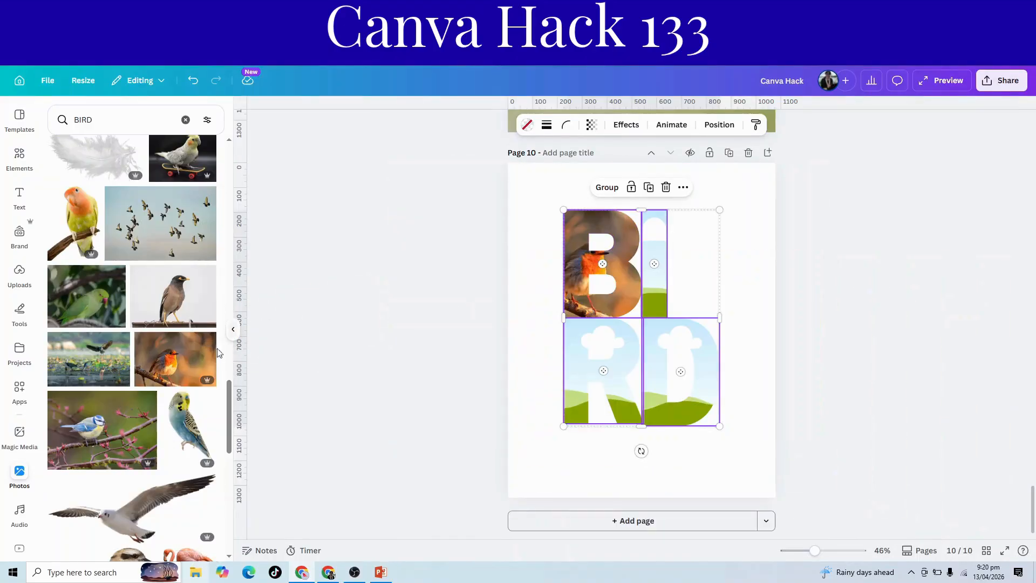
pyautogui.moveTo(173, 360); pyautogui.dragTo(657, 293)
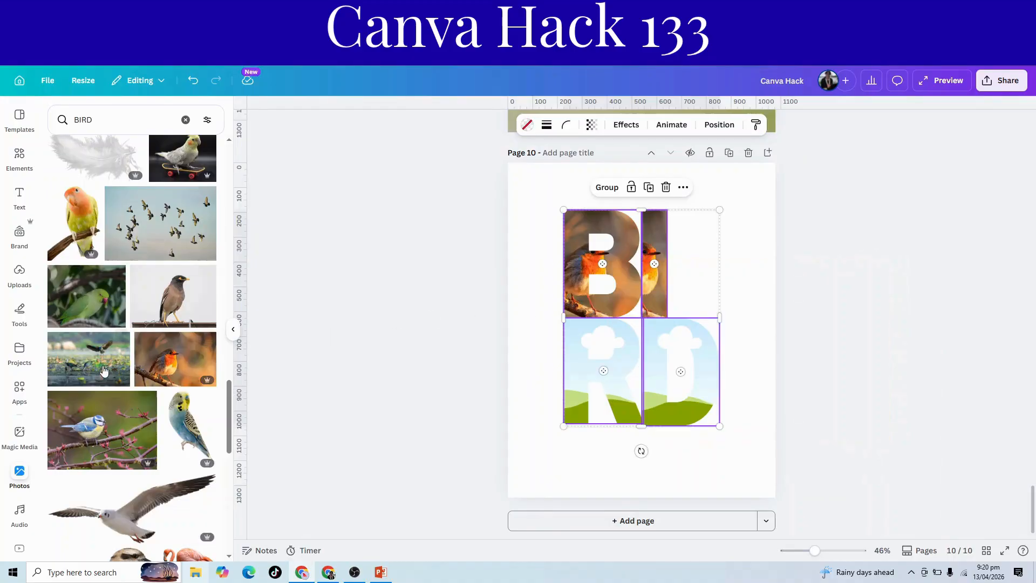
pyautogui.moveTo(172, 359); pyautogui.dragTo(531, 363)
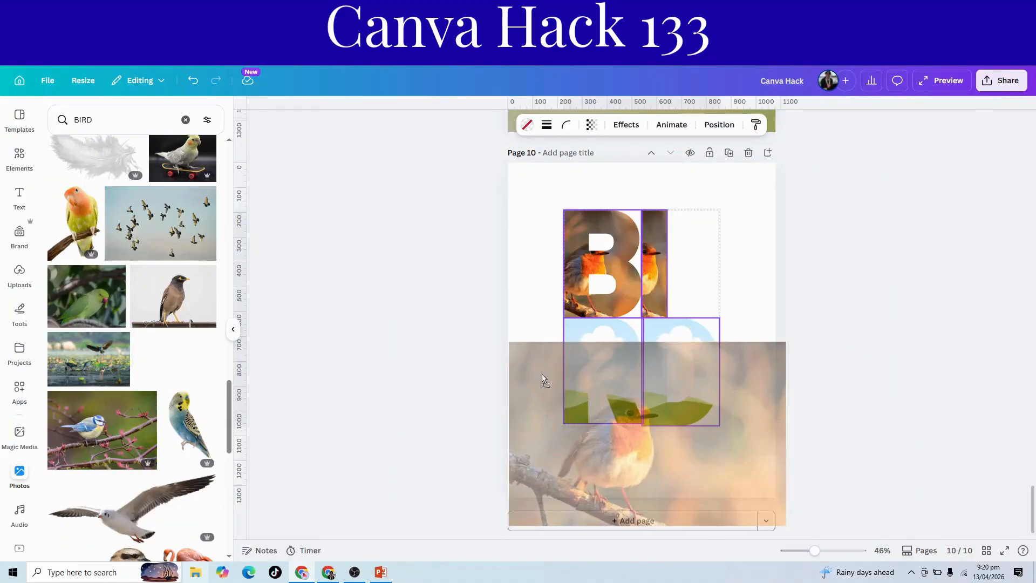
pyautogui.moveTo(187, 361); pyautogui.dragTo(654, 350)
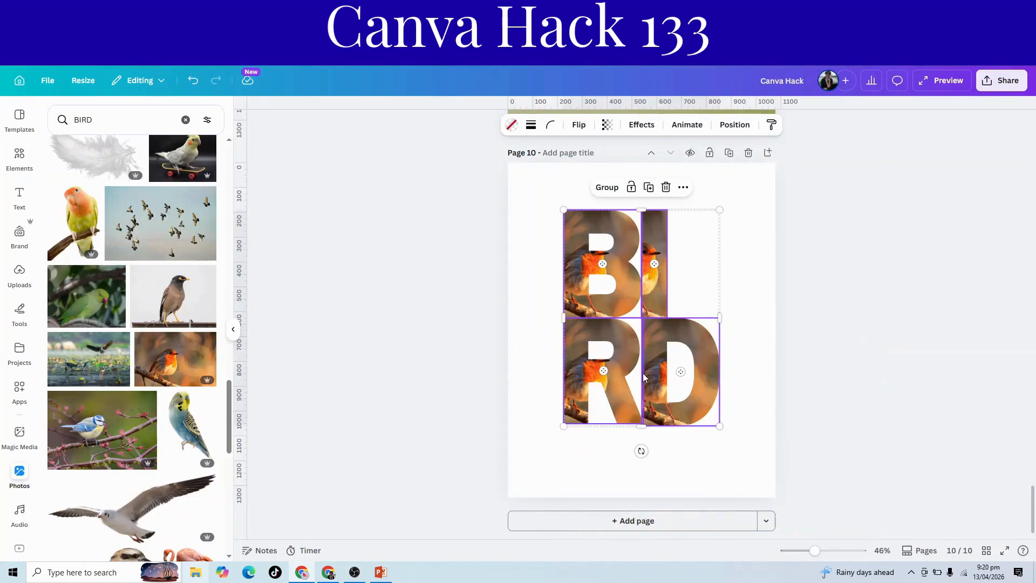
# Step: Enlarge and reposition the photo inside the I frame so that only its blurred background fills the letter
pyautogui.doubleClick(653, 277)
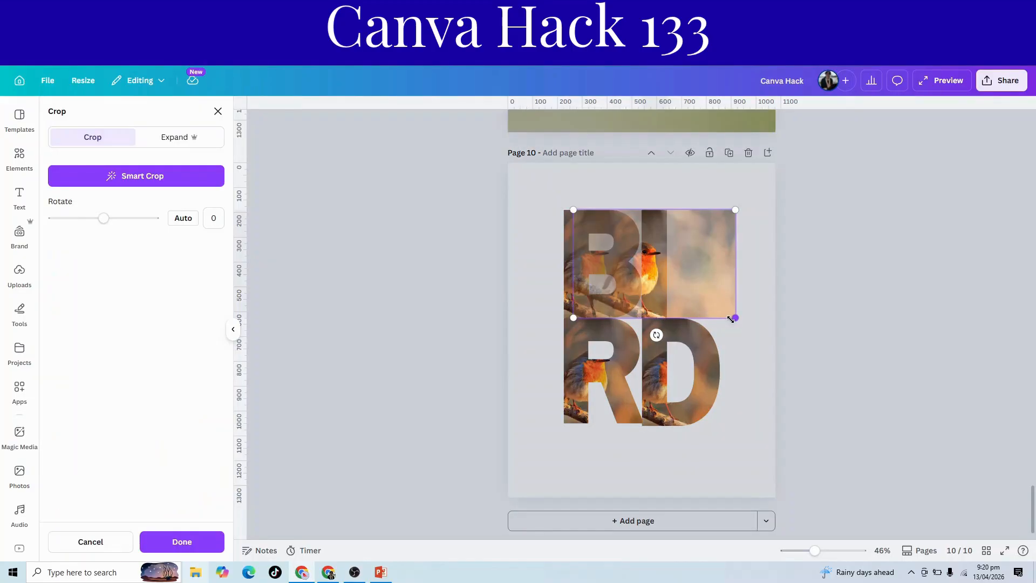
pyautogui.moveTo(731, 318); pyautogui.dragTo(774, 344)
pyautogui.moveTo(571, 343); pyautogui.dragTo(452, 425)
pyautogui.click(849, 449)
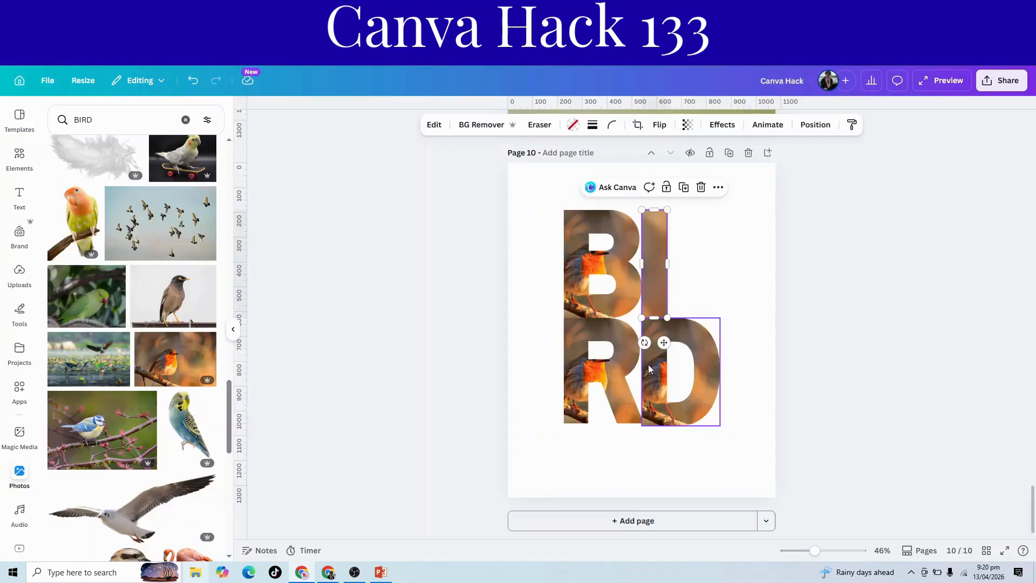
# Step: Enlarge the robin photo inside the B frame until it spans the whole four-letter block
pyautogui.doubleClick(623, 290)
pyautogui.moveTo(683, 317); pyautogui.dragTo(769, 382)
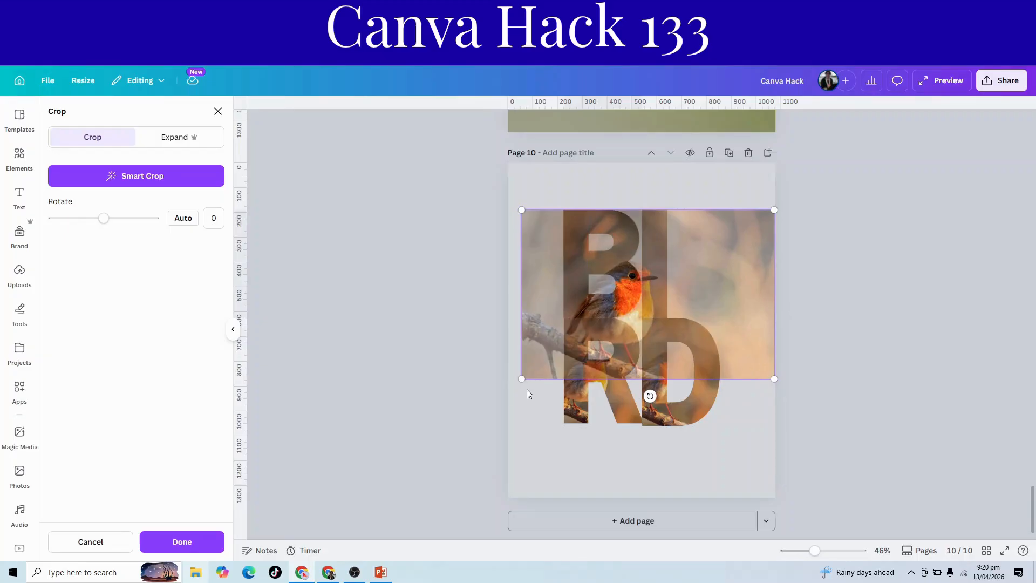
pyautogui.moveTo(518, 380); pyautogui.dragTo(452, 425)
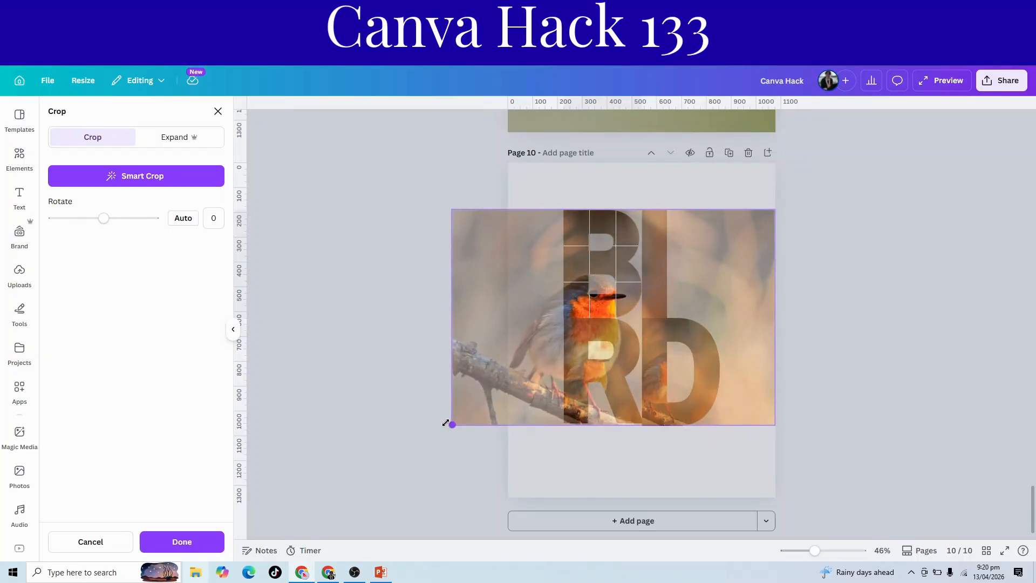
pyautogui.click(808, 351)
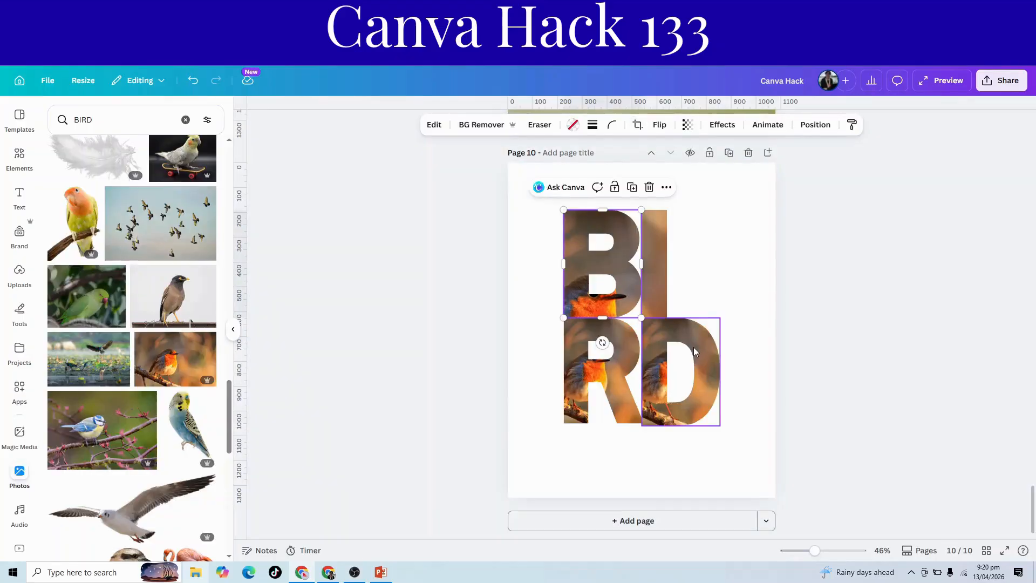
# Step: Enlarge the photo inside the D frame to span the whole letter block, so only blurred background fills the D
pyautogui.click(693, 348)
pyautogui.doubleClick(694, 348)
pyautogui.moveTo(761, 319); pyautogui.dragTo(774, 310)
pyautogui.moveTo(595, 311); pyautogui.dragTo(414, 258)
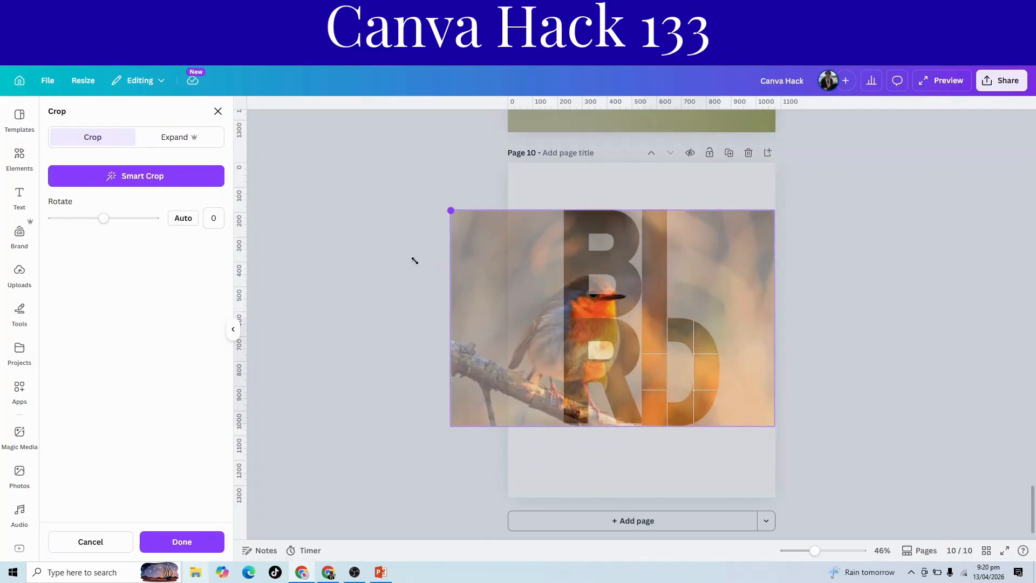
# Step: Enlarge the photo inside the R frame to span the letter block, lining up the robin's body with the B above
pyautogui.click(620, 387)
pyautogui.doubleClick(621, 385)
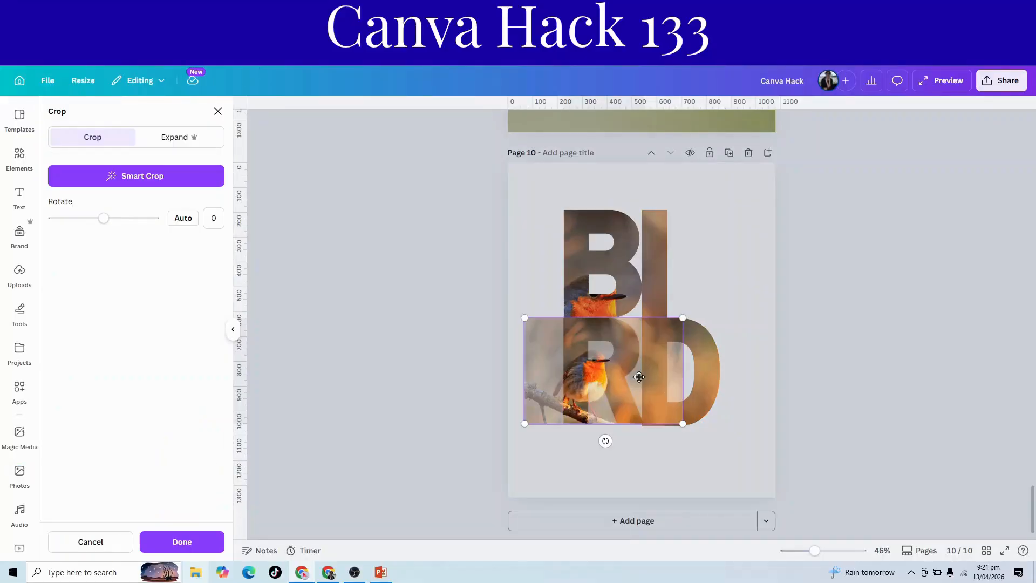
pyautogui.moveTo(683, 318); pyautogui.dragTo(791, 284)
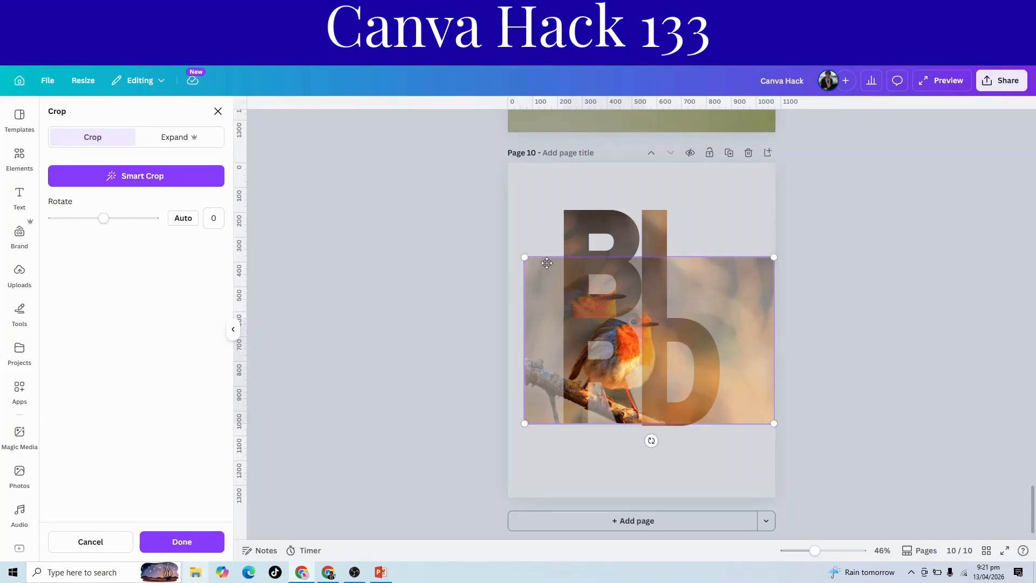
pyautogui.moveTo(525, 257); pyautogui.dragTo(425, 253)
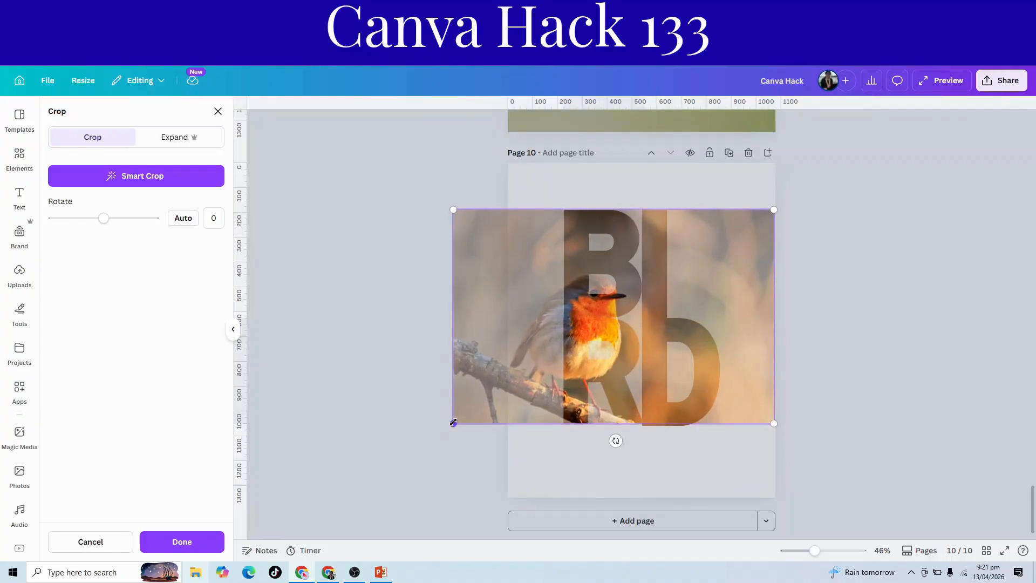
pyautogui.click(869, 439)
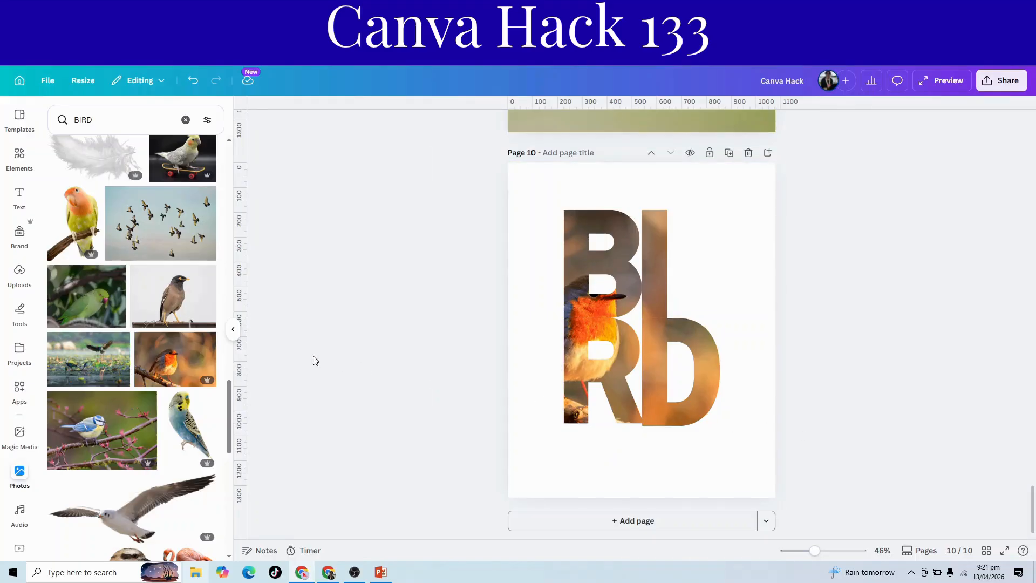
# Step: Add the orange robin photo over the letters, scale it to match the photo in the frames, and remove its background
pyautogui.click(181, 352)
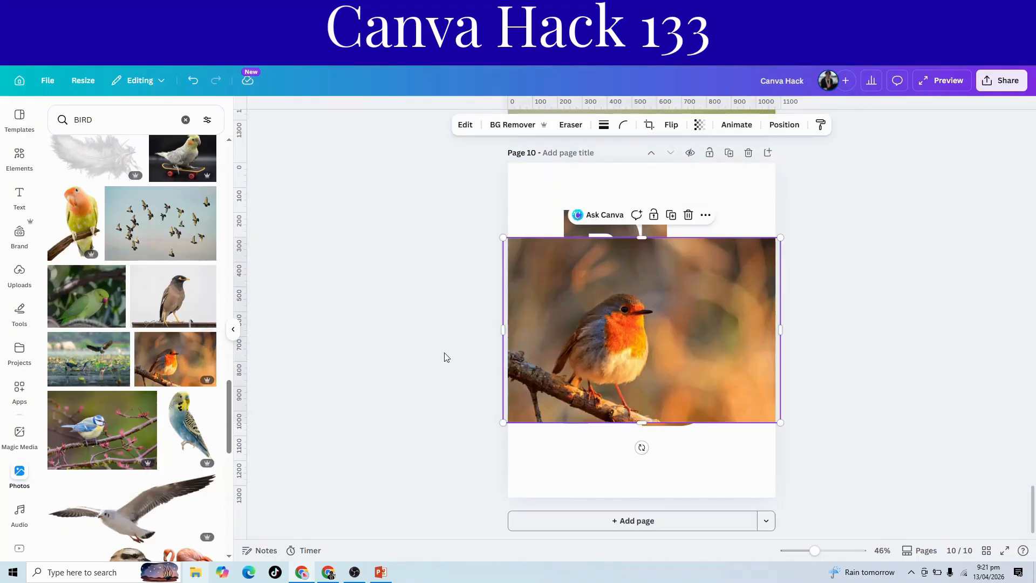
pyautogui.moveTo(740, 325)
pyautogui.mouseDown()
pyautogui.moveTo(740, 303)
pyautogui.moveTo(734, 339)
pyautogui.mouseUp()
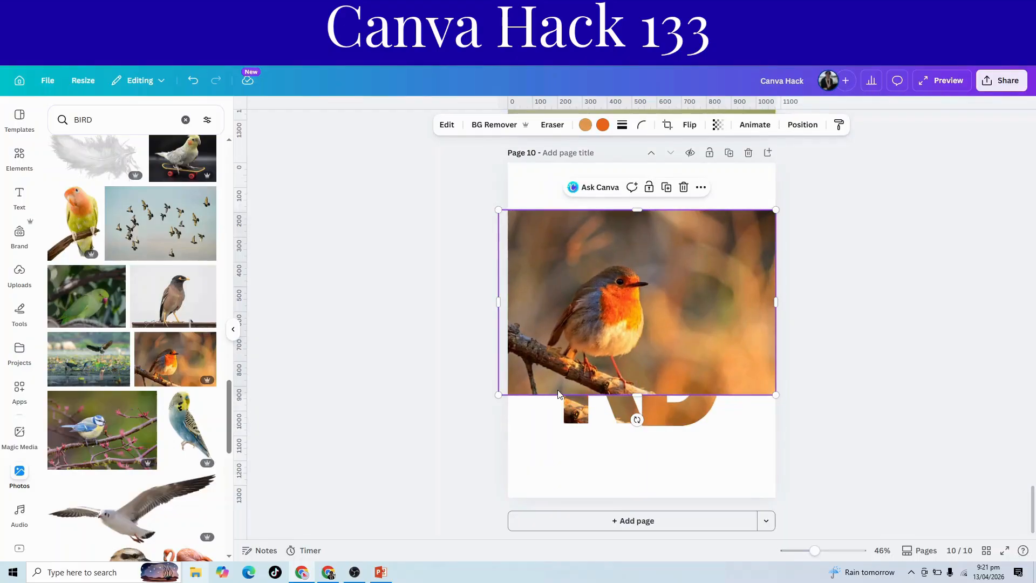
pyautogui.moveTo(498, 394); pyautogui.dragTo(452, 426)
pyautogui.click(502, 125)
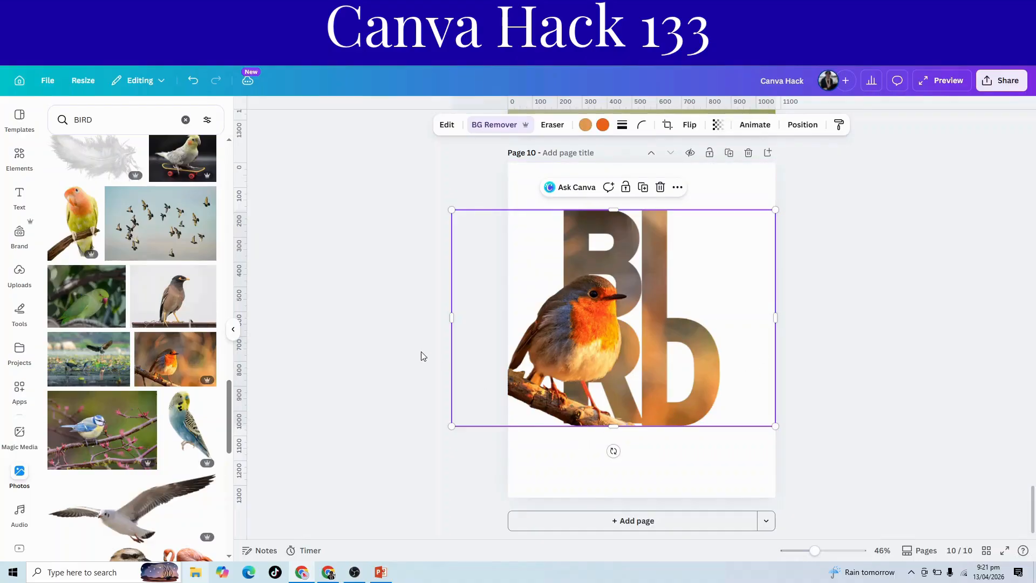
# Step: Shift the robin cutout and all four letter frames together slightly to the right on the page
pyautogui.moveTo(369, 241); pyautogui.dragTo(655, 370)
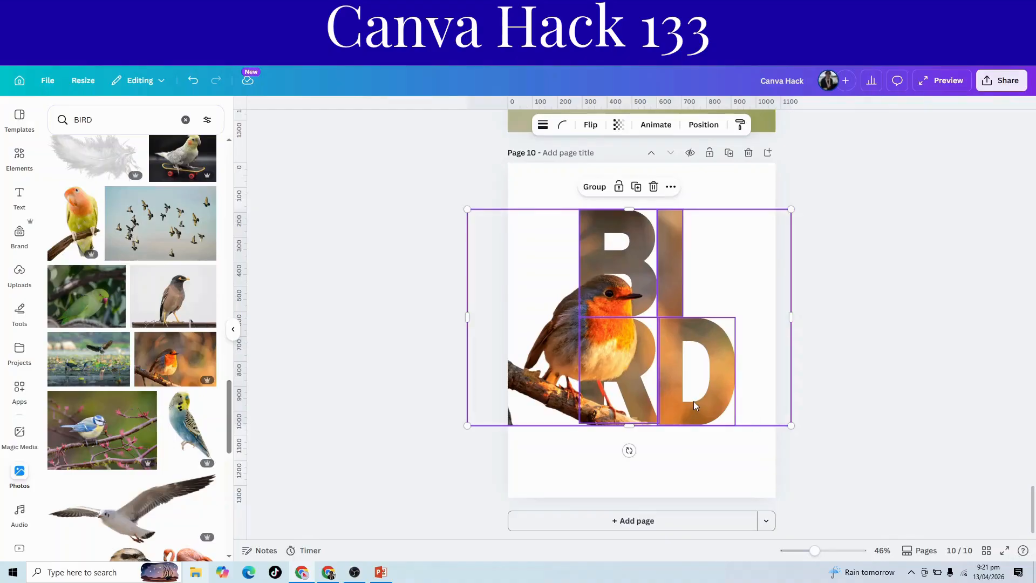
pyautogui.moveTo(695, 406); pyautogui.dragTo(688, 404)
pyautogui.click(904, 456)
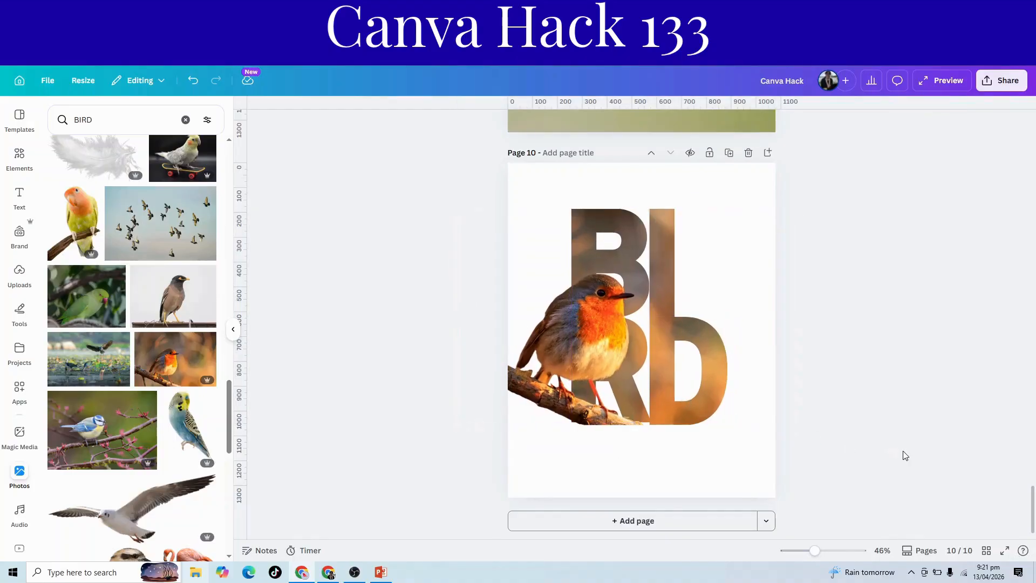
# Step: Search the photo library for GREEN
pyautogui.click(15, 489)
pyautogui.click(84, 132)
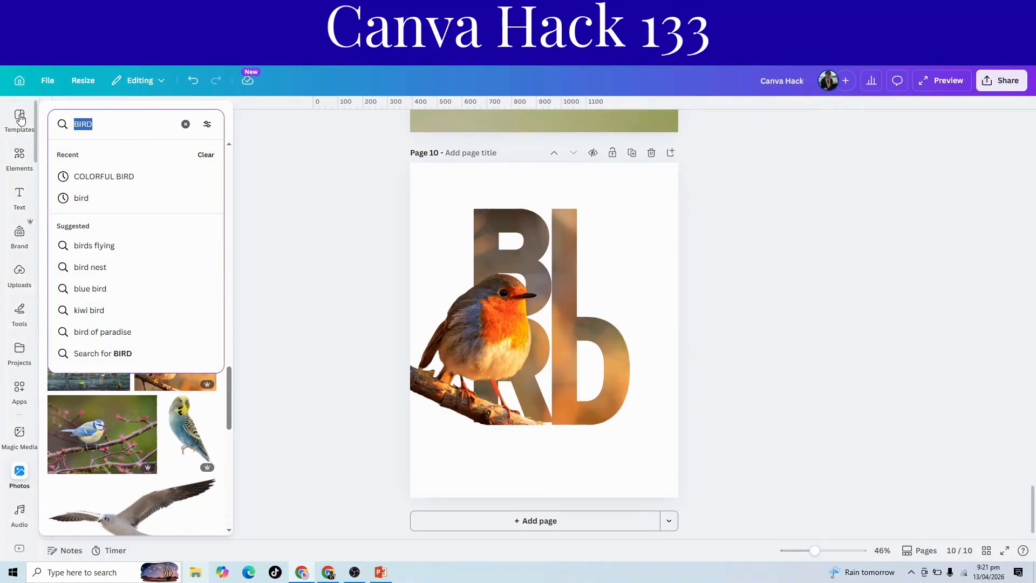
pyautogui.write('GREE')
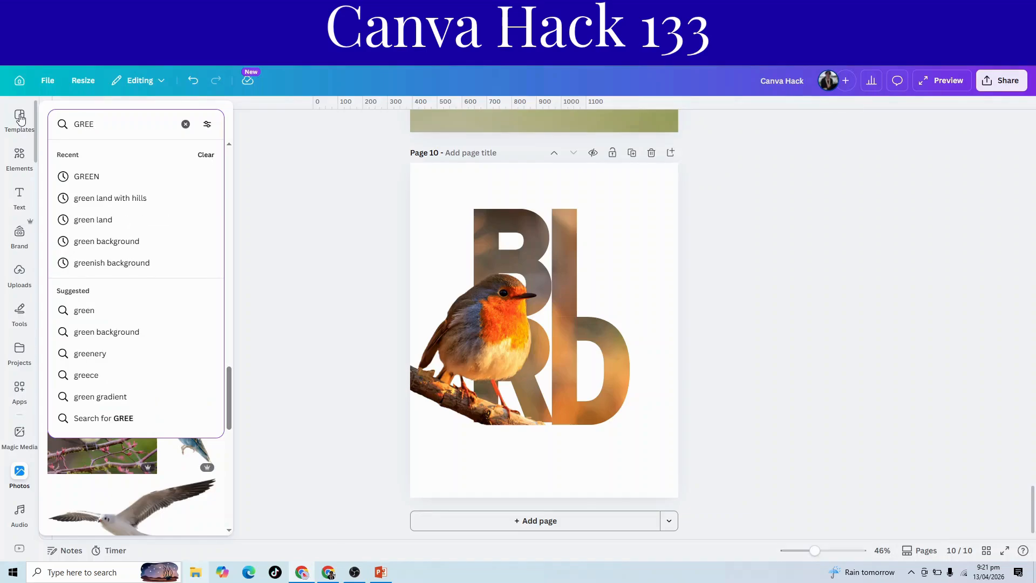
pyautogui.click(113, 184)
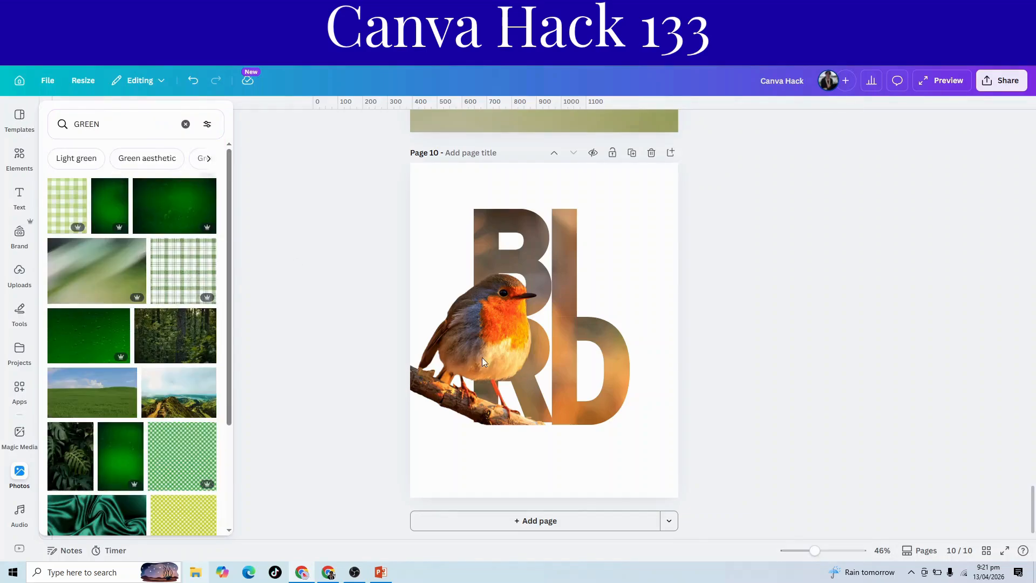
pyautogui.click(483, 361)
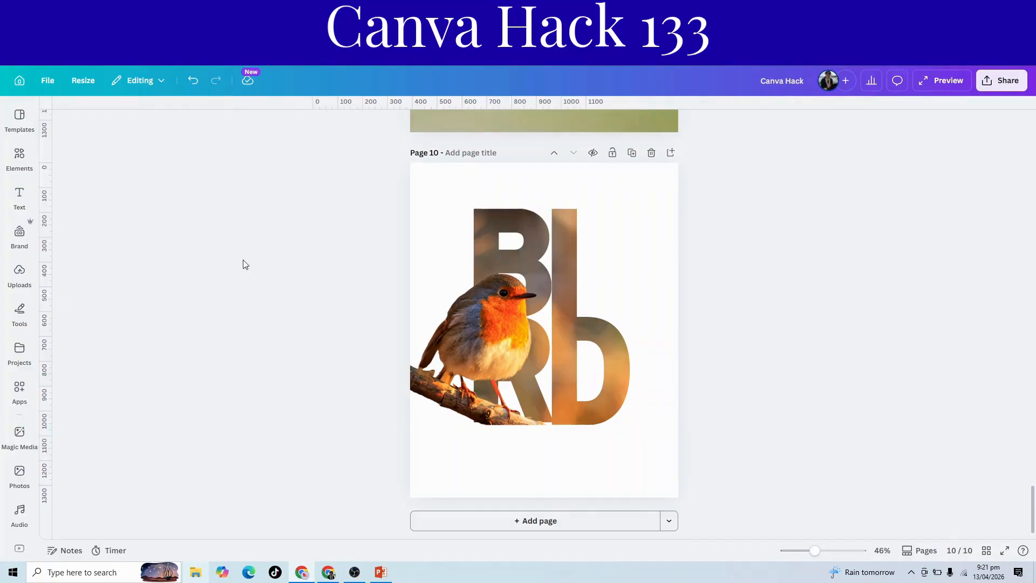
pyautogui.click(19, 311)
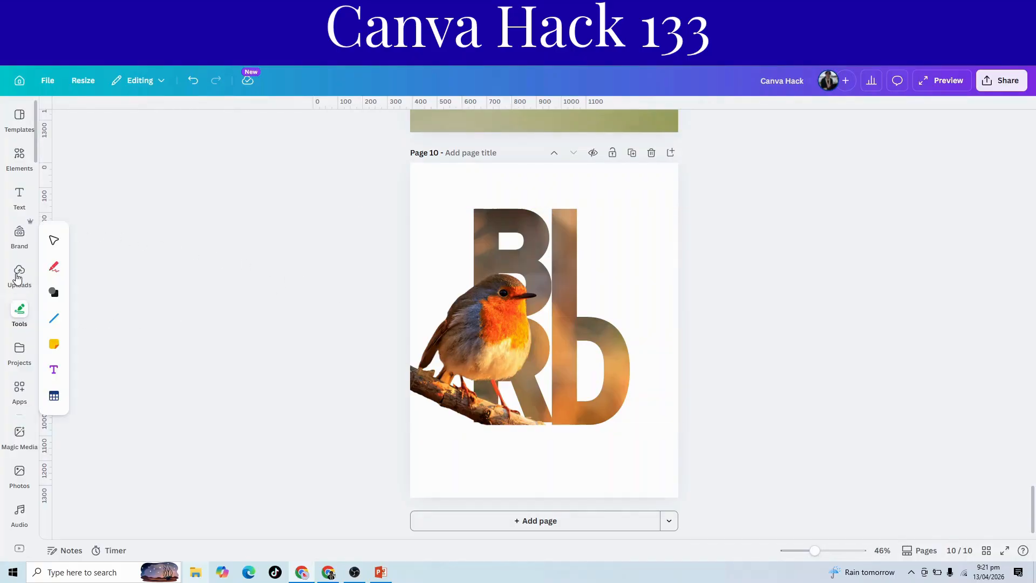
pyautogui.click(17, 249)
pyautogui.click(19, 274)
pyautogui.click(20, 434)
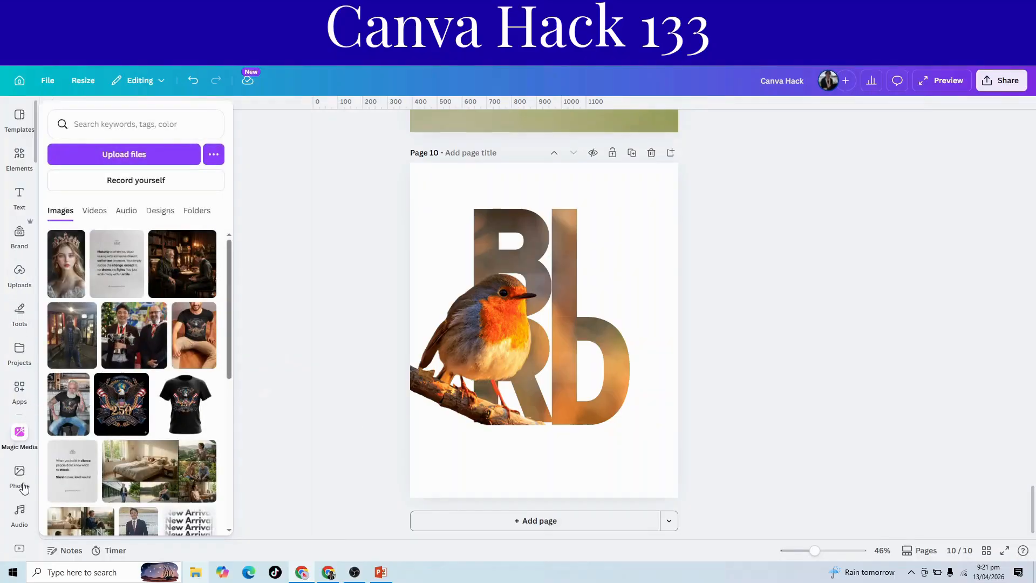
pyautogui.click(20, 475)
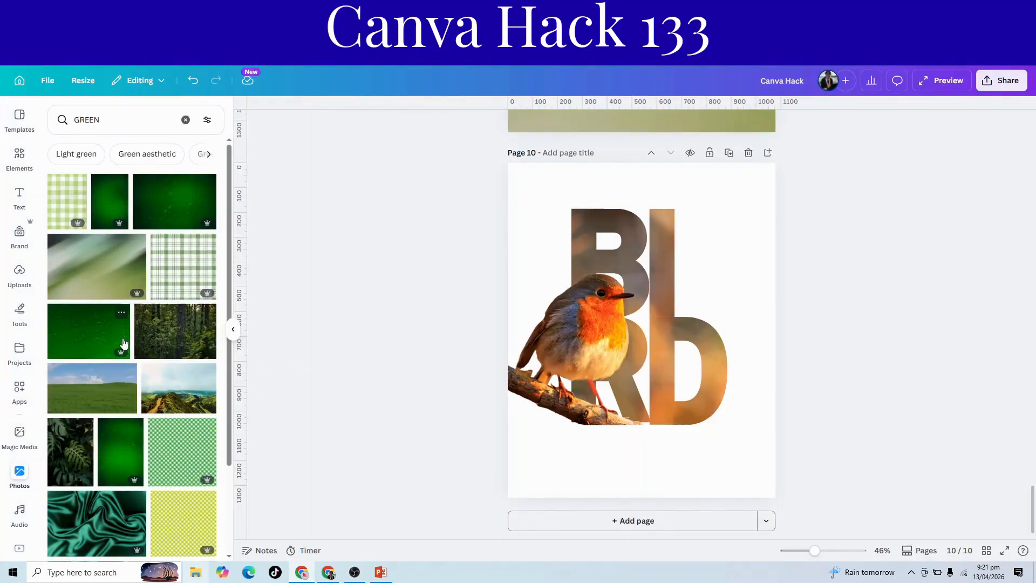
# Step: Add the blurred green photo from the GREEN results and set it as the page background
pyautogui.click(99, 284)
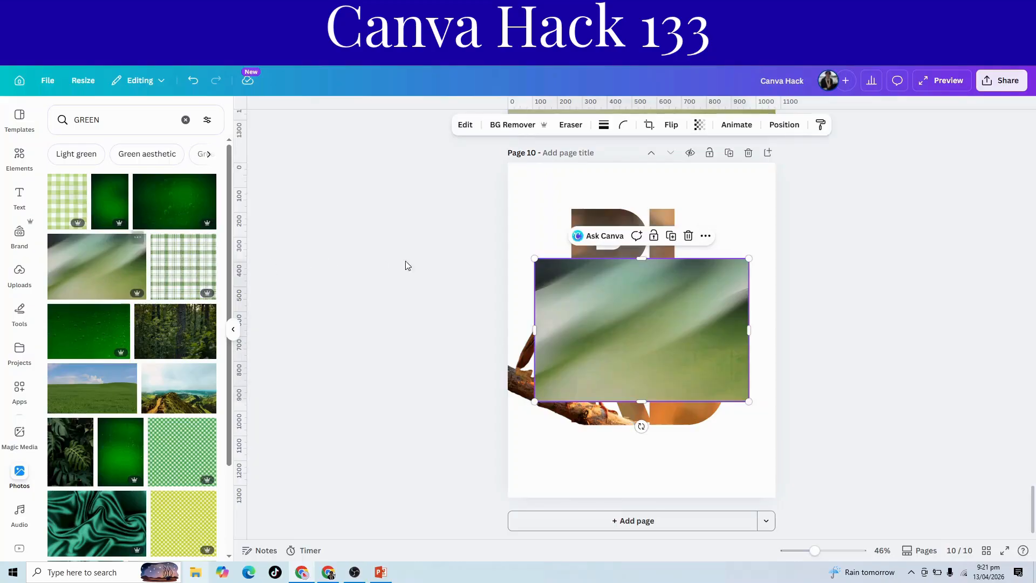
pyautogui.rightClick(602, 327)
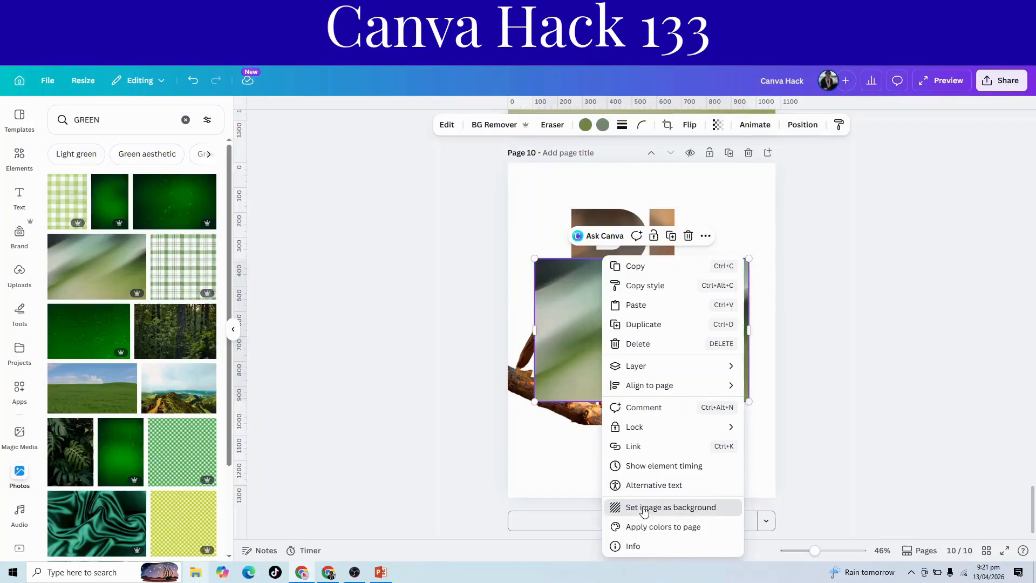
pyautogui.click(645, 508)
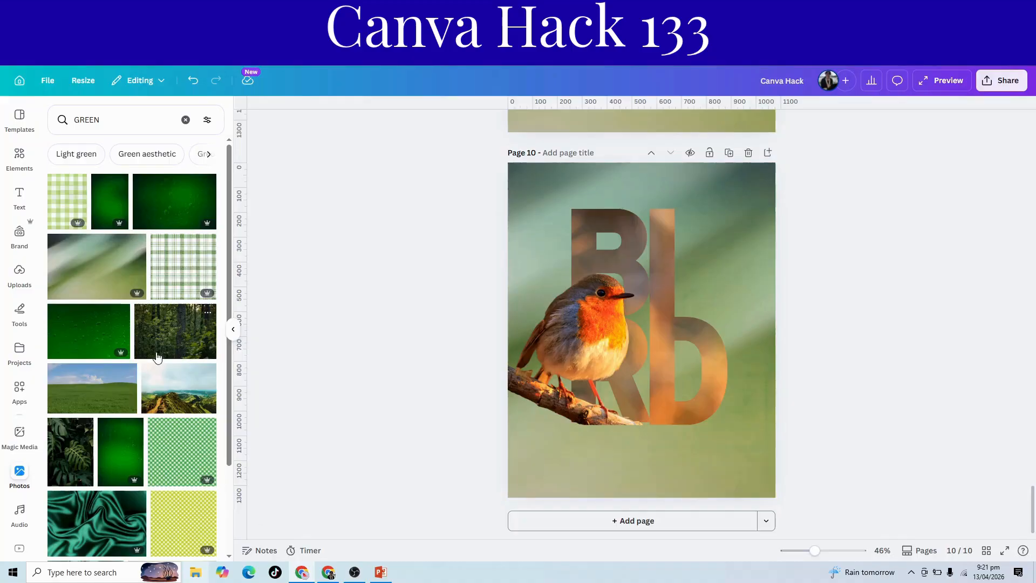
# Step: Replace the page background with the dark forest photo, followed by the dark monstera leaf photo
pyautogui.rightClick(638, 258)
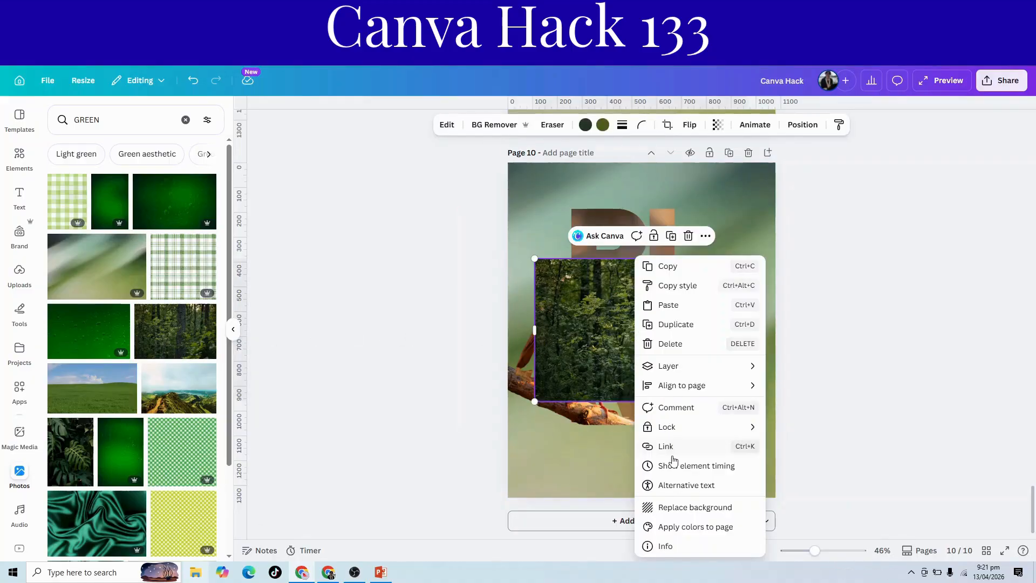
pyautogui.click(667, 506)
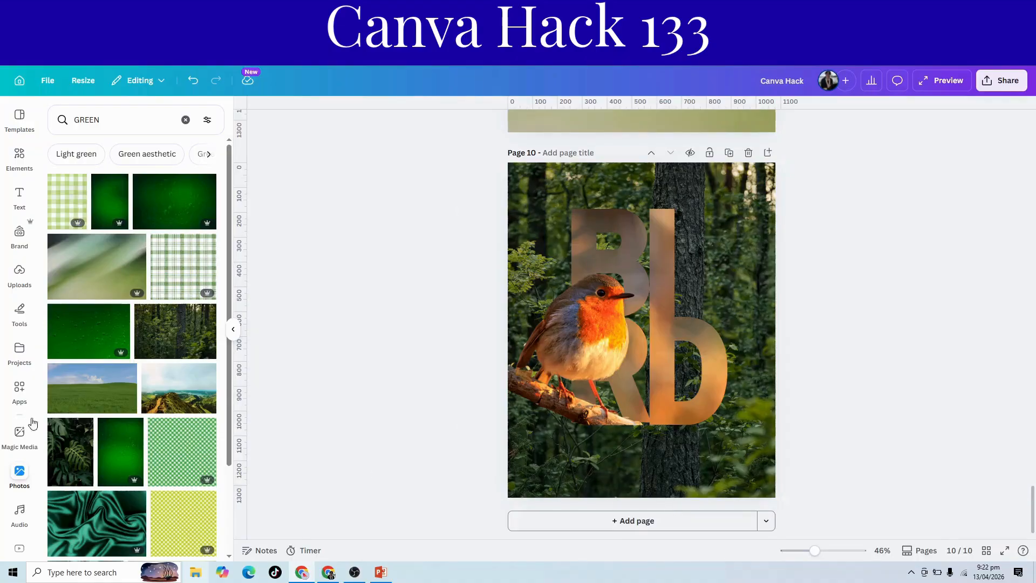
pyautogui.click(70, 452)
pyautogui.rightClick(613, 371)
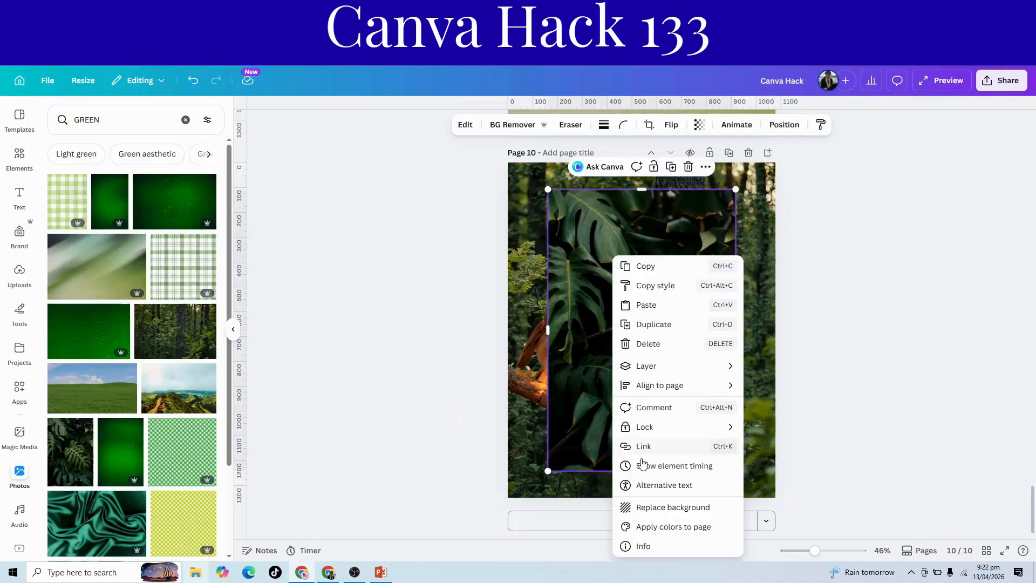
pyautogui.click(657, 506)
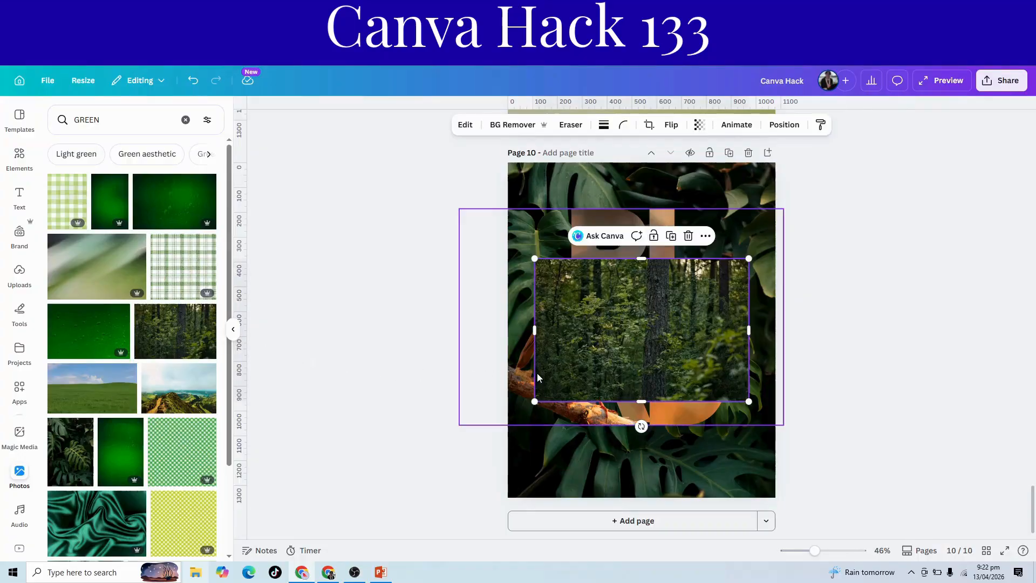
# Step: Replace the monstera leaf background with the dark forest photo from the GREEN results
pyautogui.rightClick(611, 402)
pyautogui.click(631, 507)
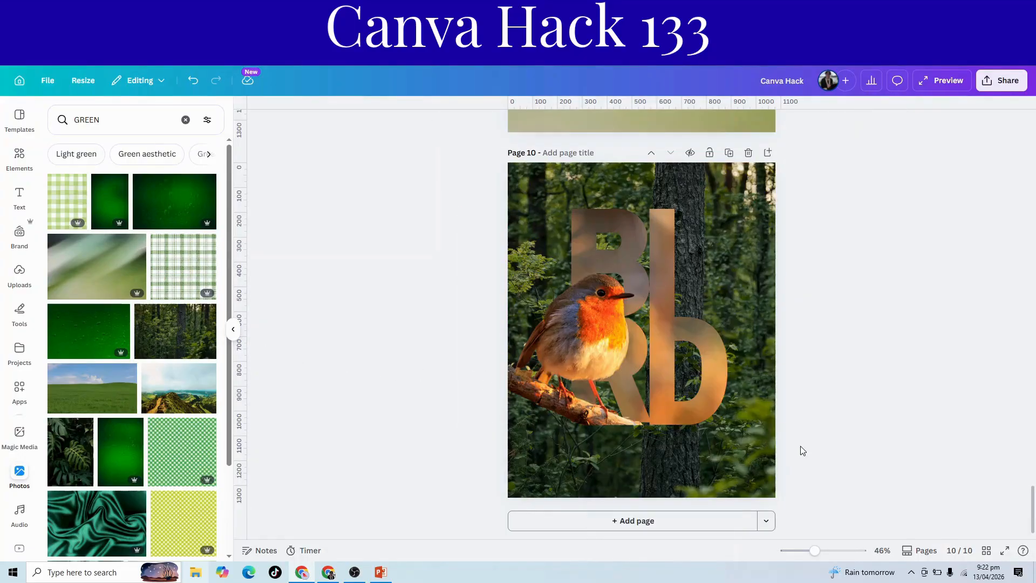